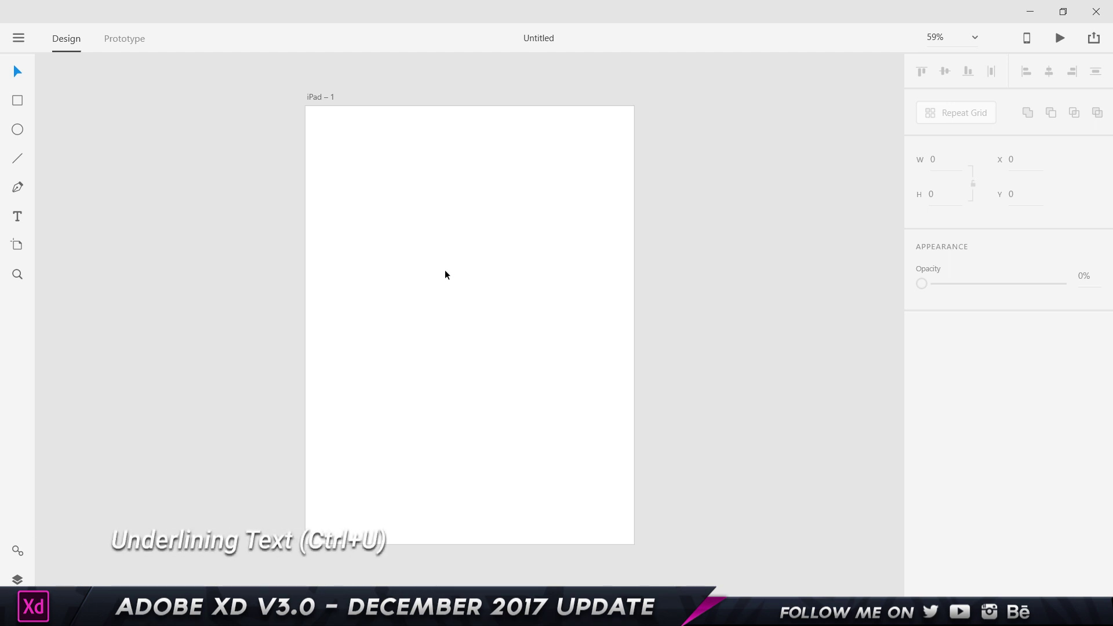
Step: Add 'Adobe XD' text on the iPad artboard, enlarge it and underline it
key("t")
left_click(398, 274)
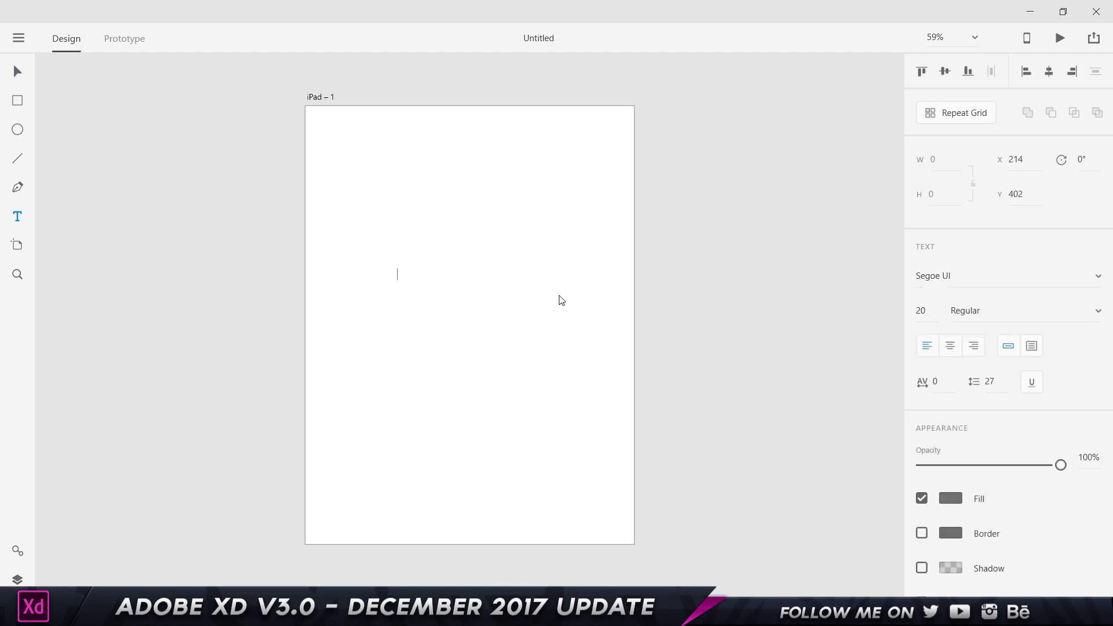
type("Adobe XD")
left_click_drag(418, 281, 496, 198)
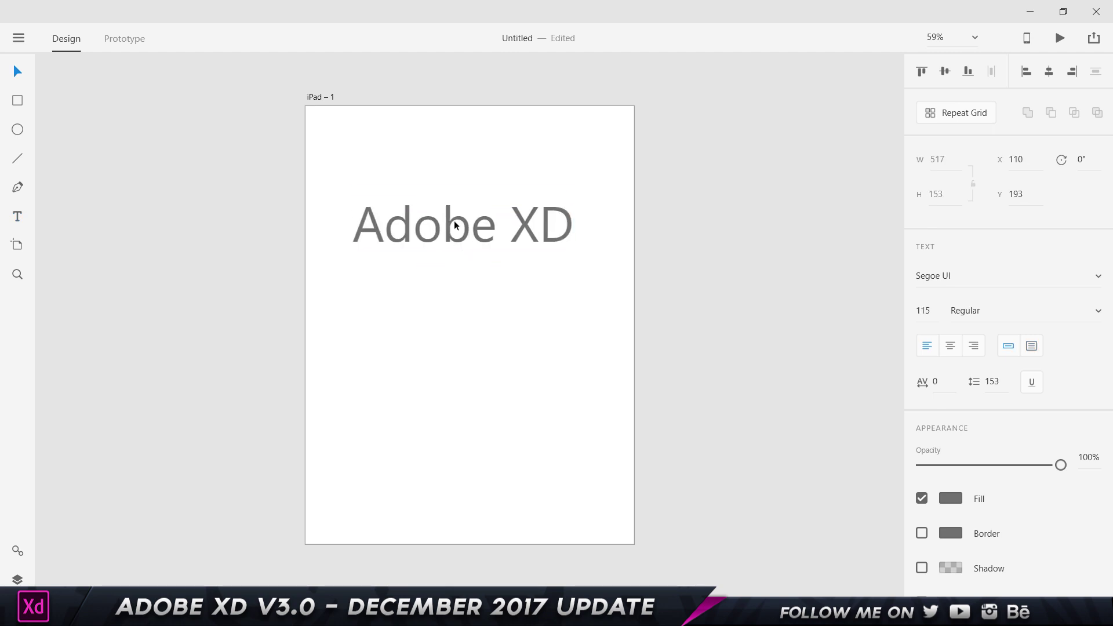
left_click(1036, 383)
left_click(780, 390)
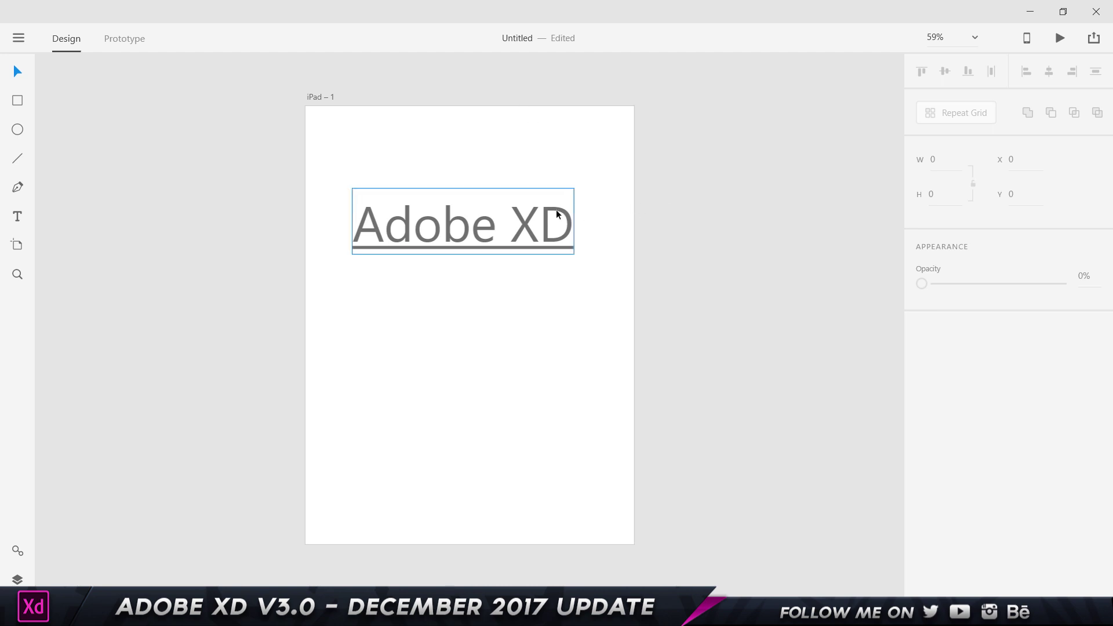
Step: Retype the text as 'Party', enlarge it to size 185 and shift it right
double_click(512, 231)
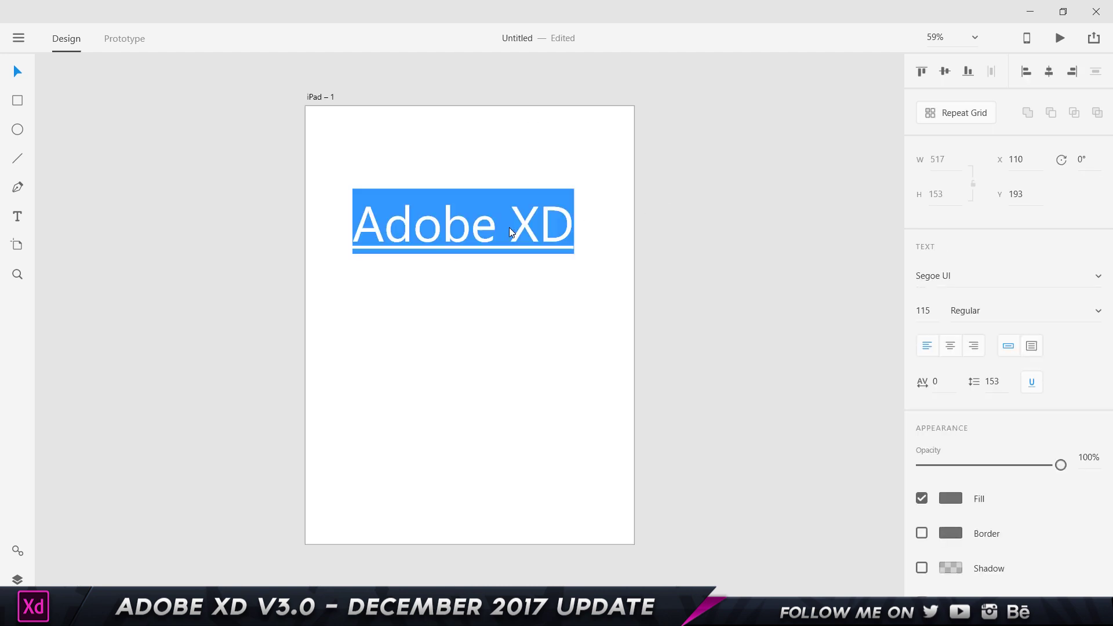
type("Pa")
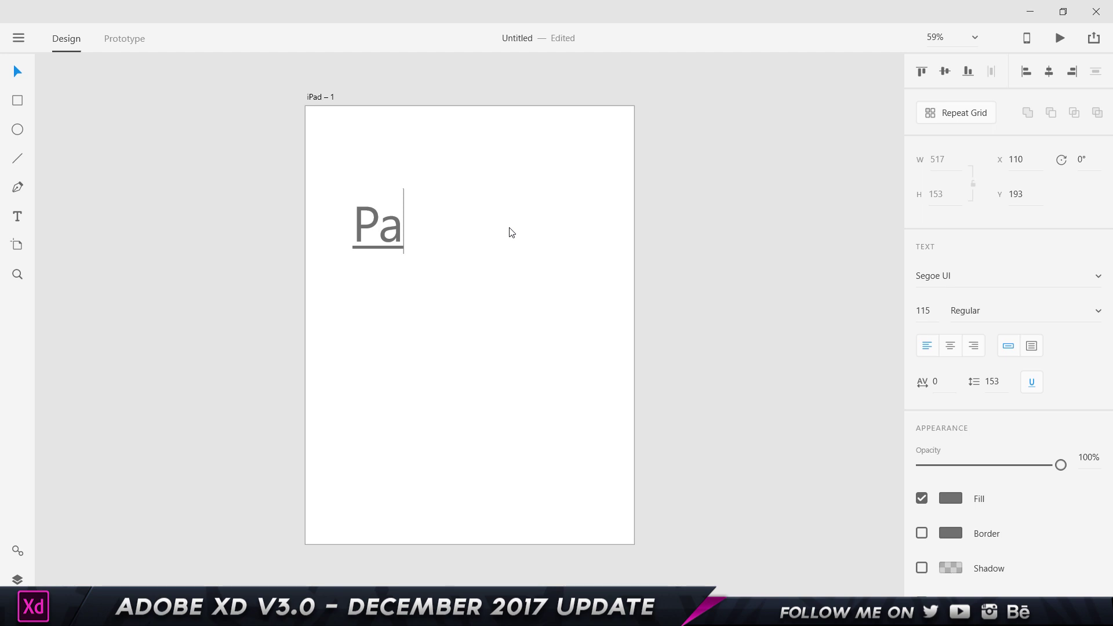
type("rty")
key("Escape")
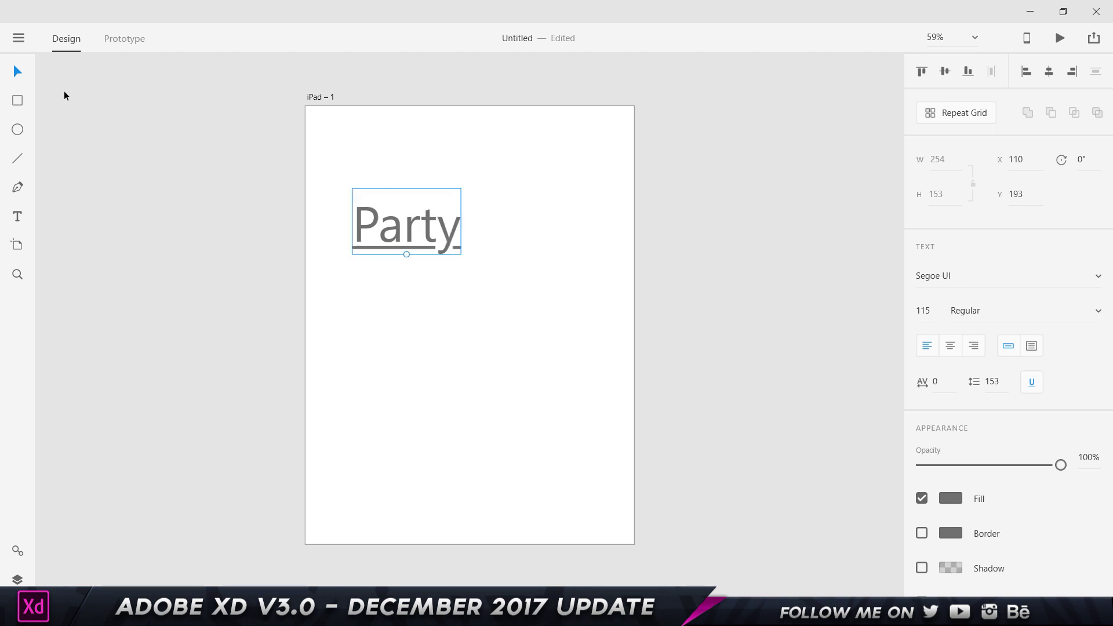
left_click_drag(407, 254, 417, 293)
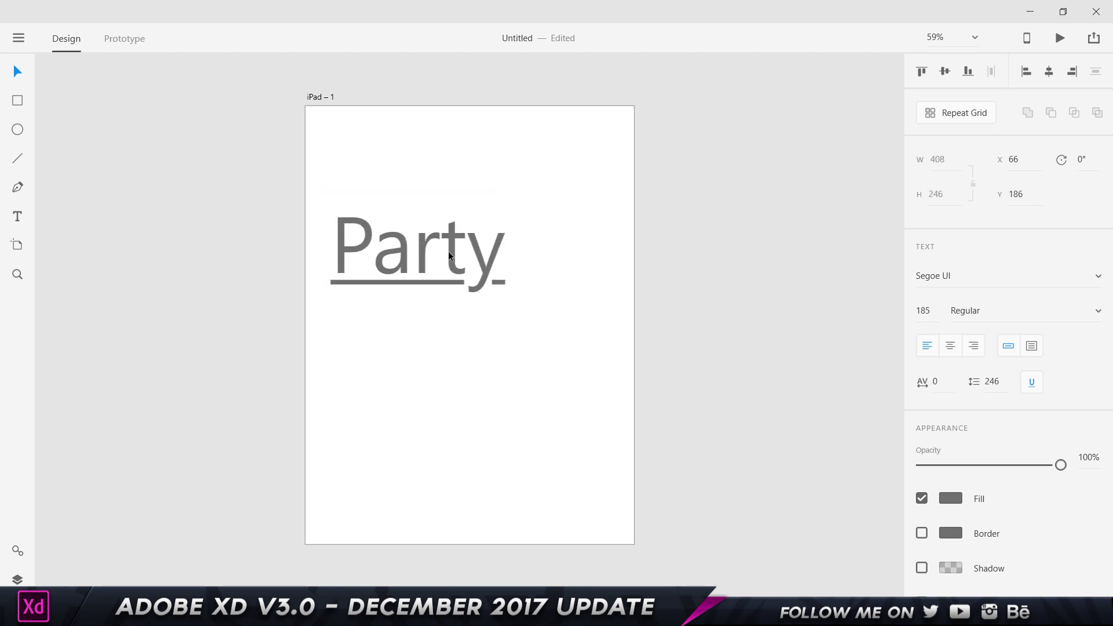
left_click_drag(450, 256, 468, 251)
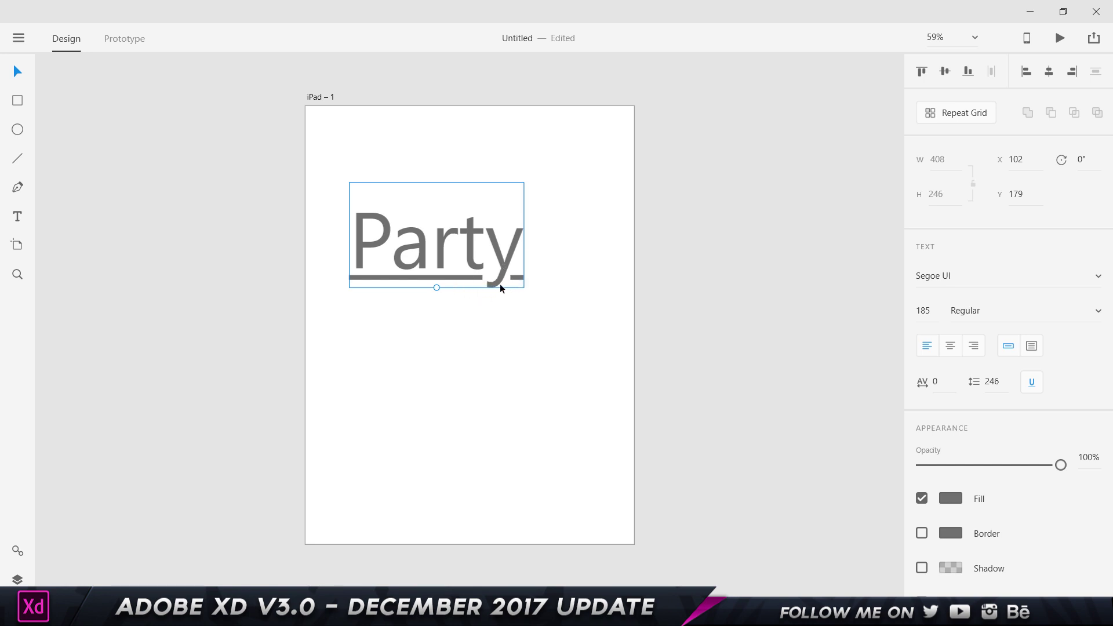
Step: Toggle underline on the Party text with Ctrl+U, leaving it without underline
left_click(512, 313)
left_click(498, 273)
left_click(503, 313)
left_click(504, 266)
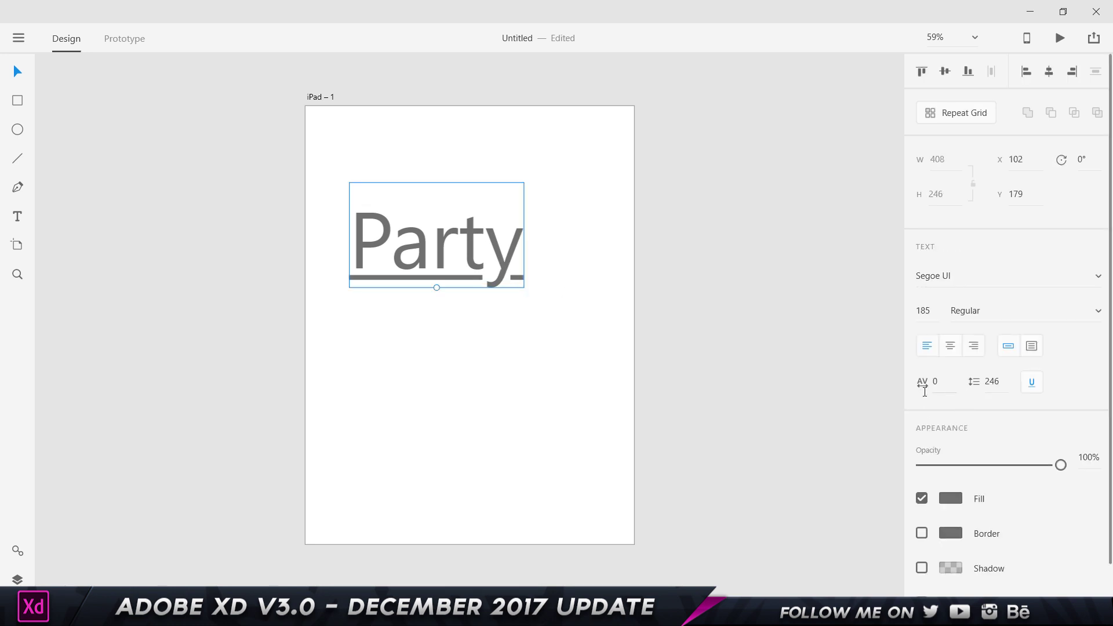
key("ctrl+u")
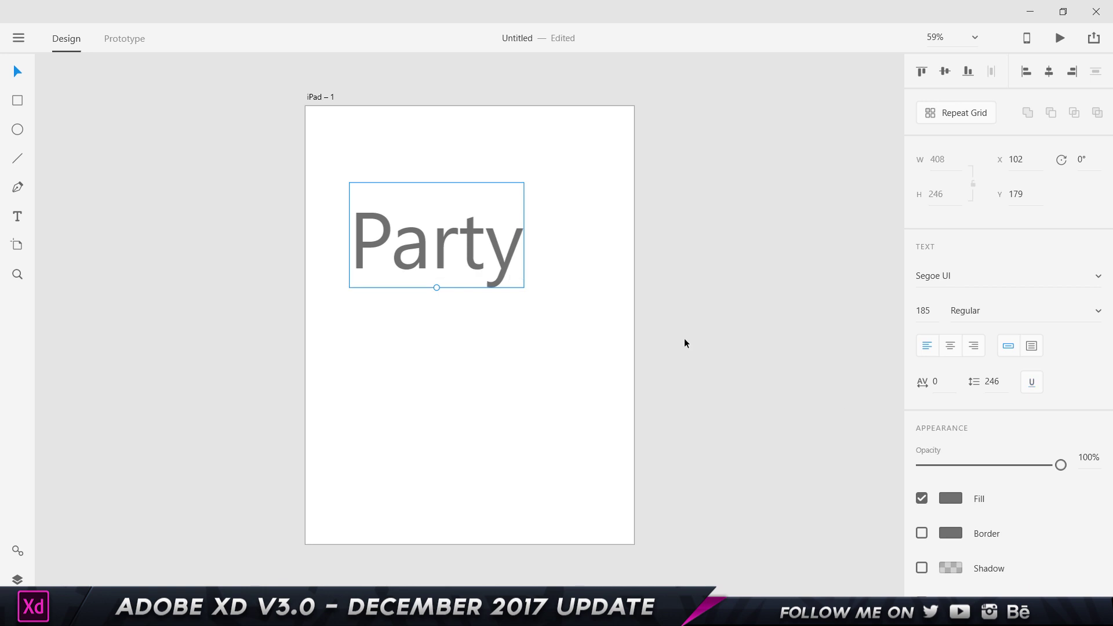
key("ctrl+u")
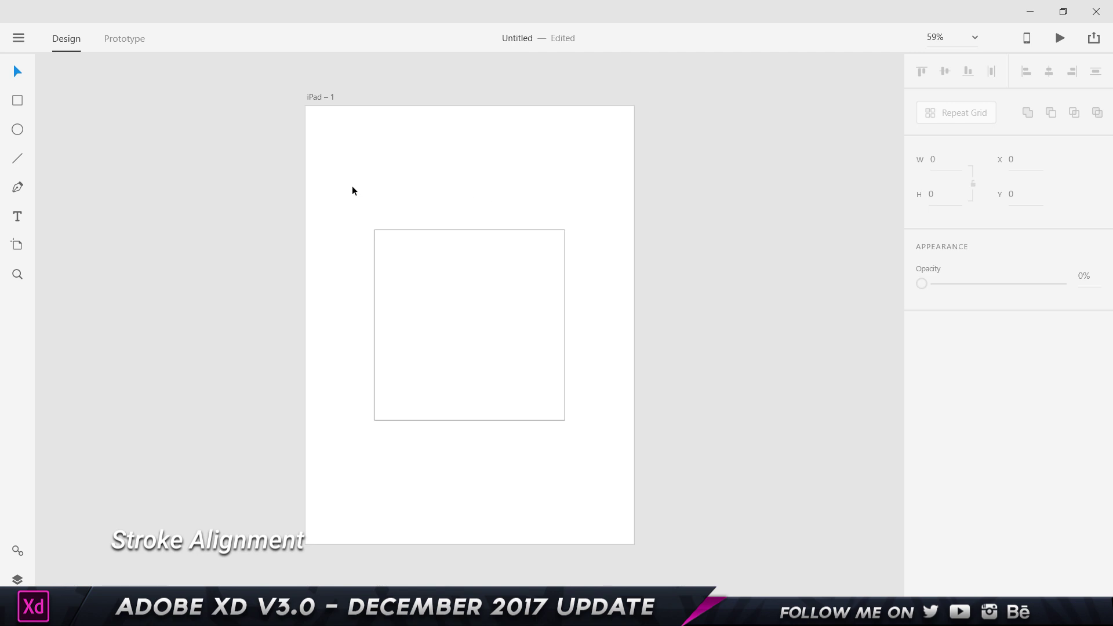
Step: Give the square a 50-wide Center Stroke border and round its corners to radius 67
left_click(422, 319)
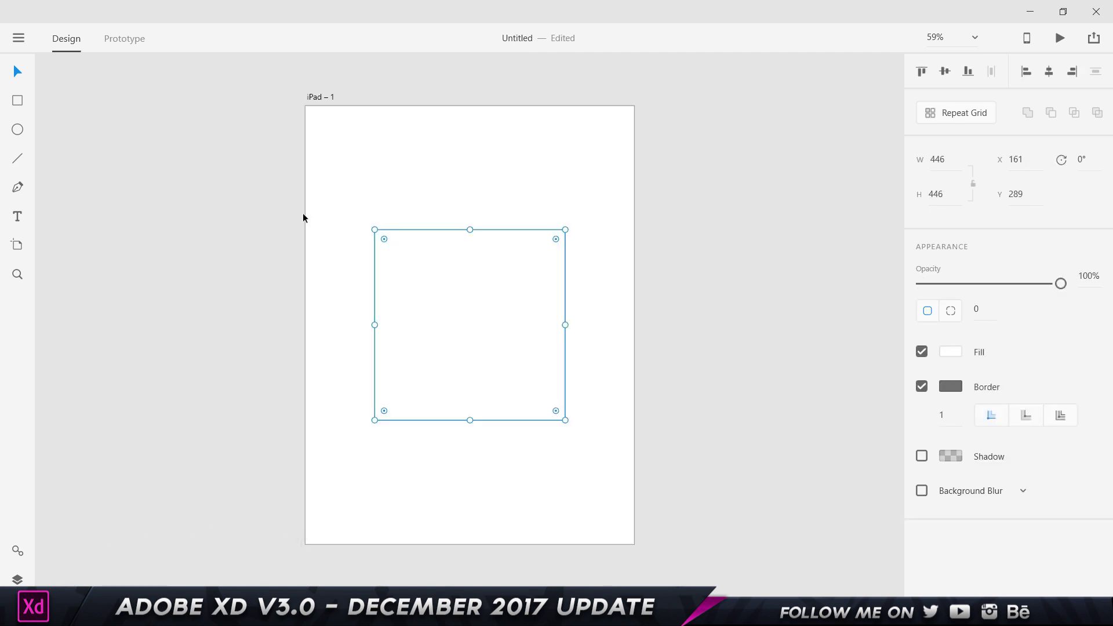
left_click(945, 417)
type("50")
key("Return")
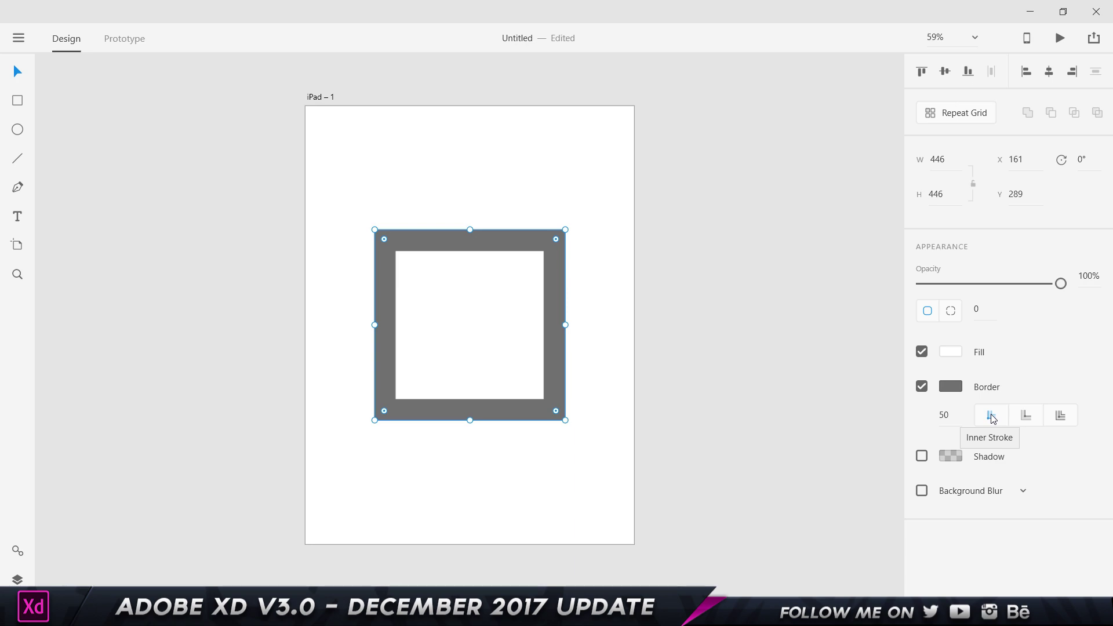
left_click(1020, 419)
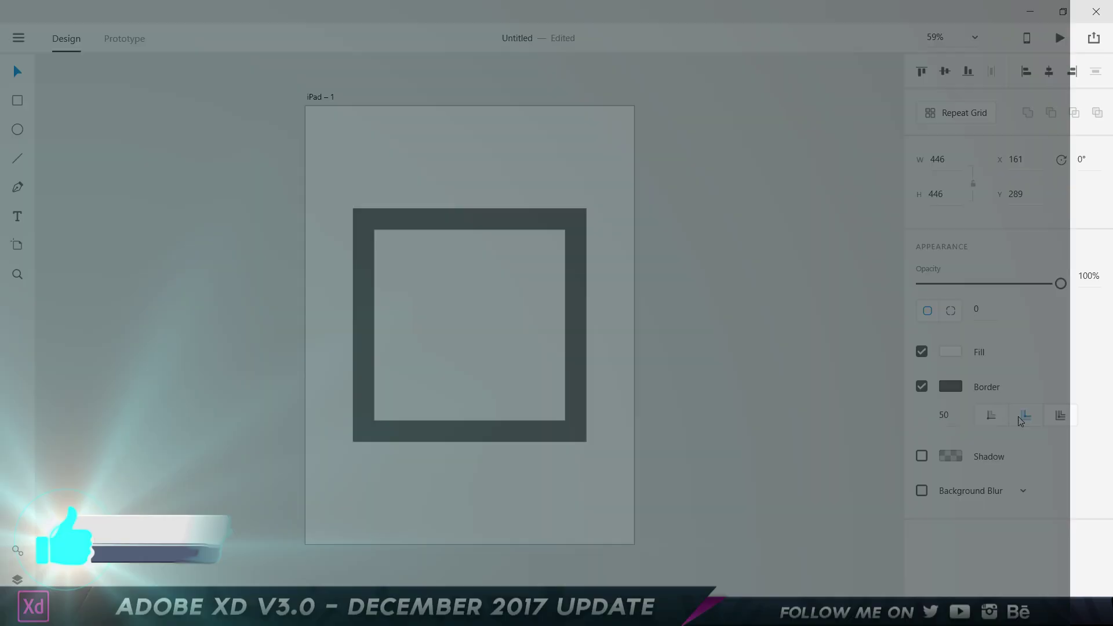
left_click(1062, 422)
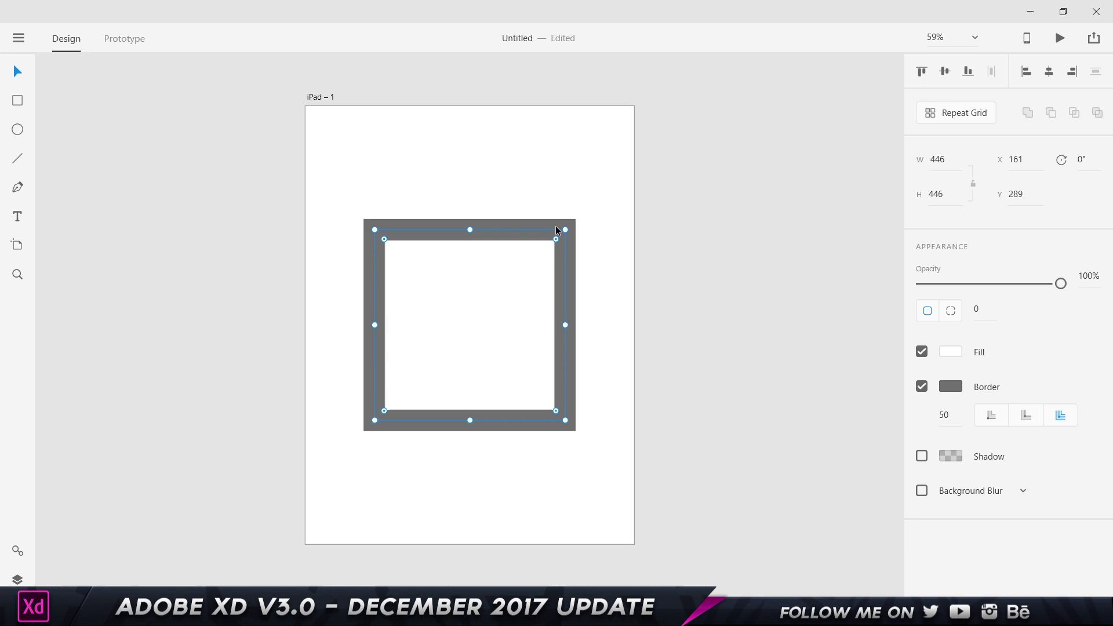
left_click_drag(558, 241, 537, 257)
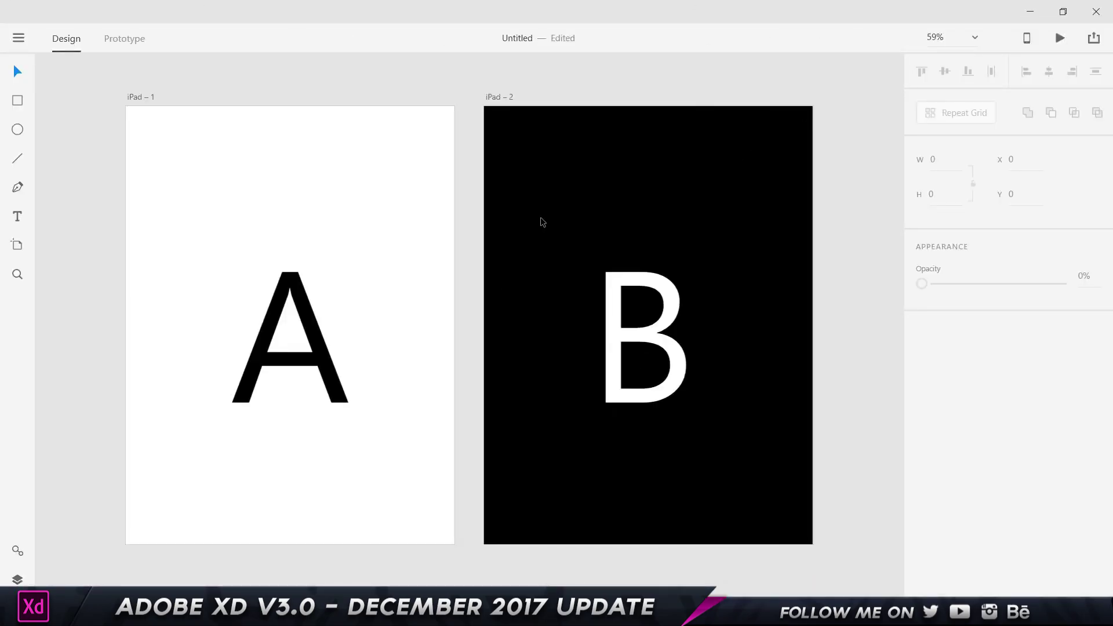
left_click(129, 41)
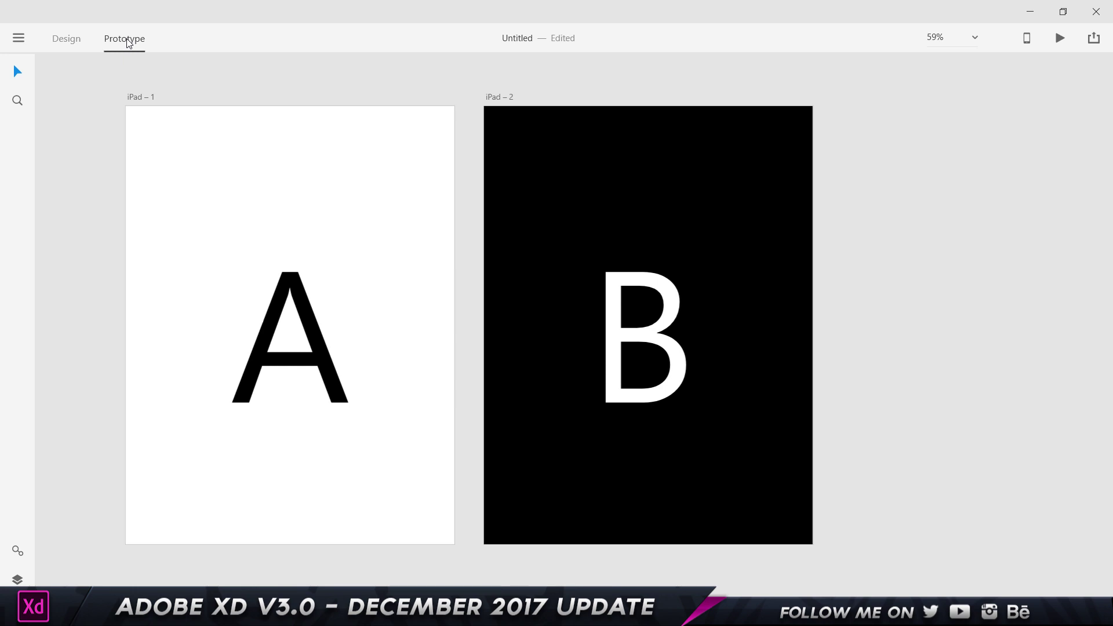
key("ctrl+Tab")
key("ctrl+Tab")
key("ctrl+Tab")
key("ctrl+Tab")
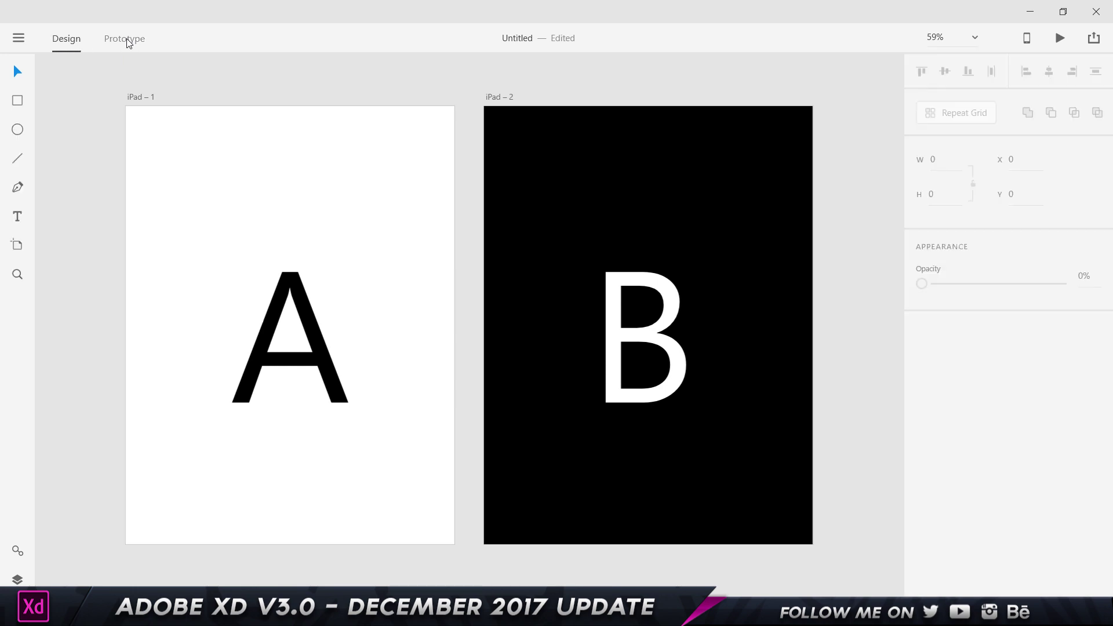
key("ctrl+Tab")
key("ctrl+Tab")
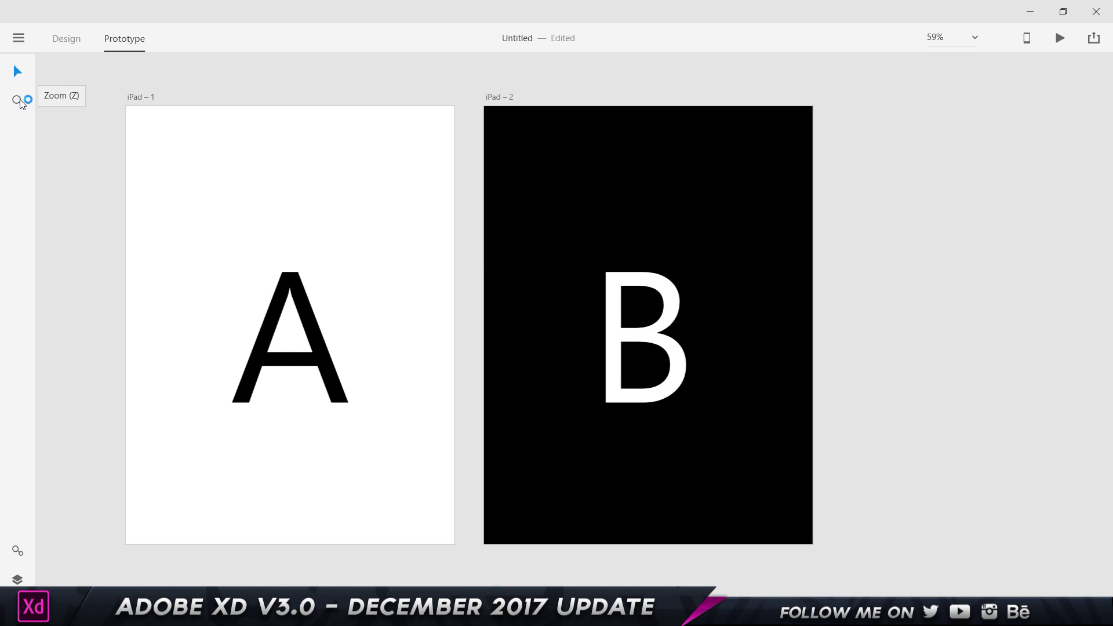
key("ctrl+Tab")
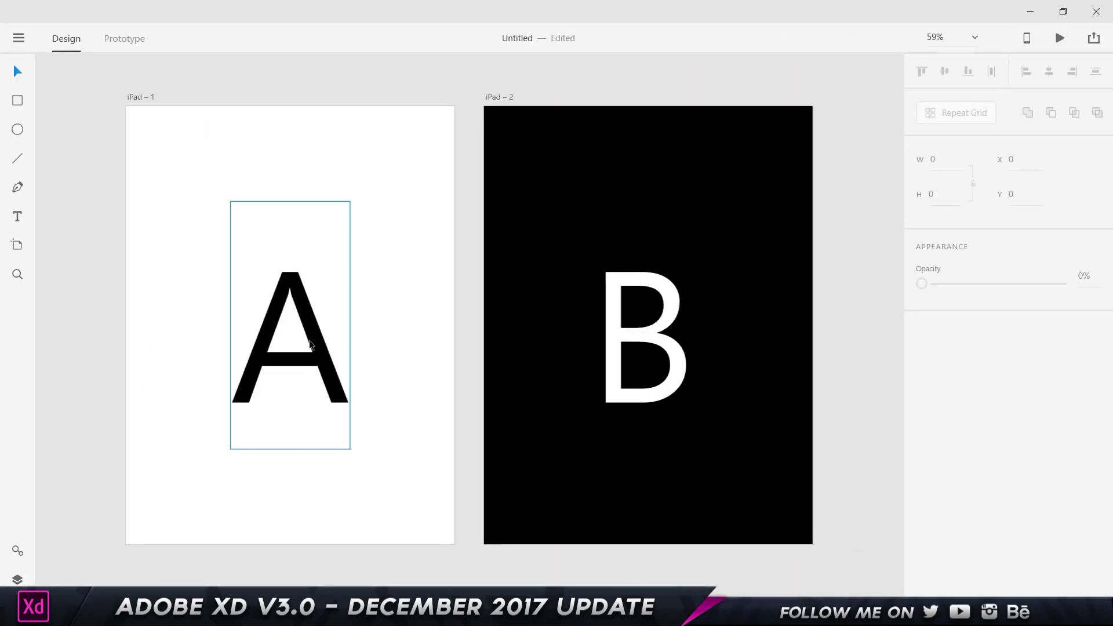
Step: Adjust the letter A on iPad – 1 to font size 431 using the font-size shortcuts
left_click(310, 347)
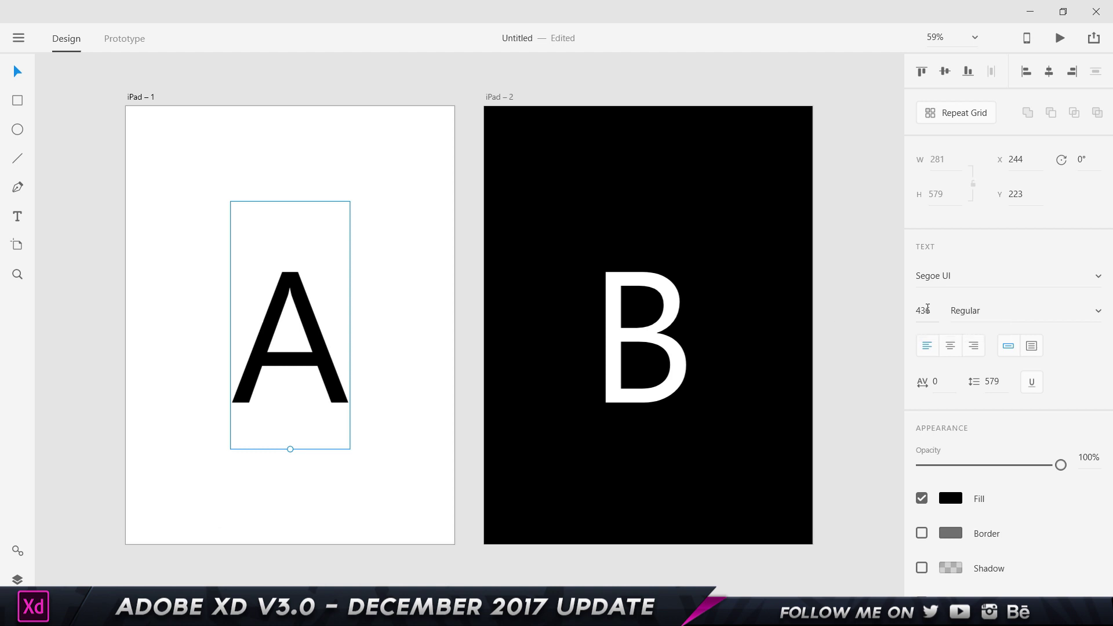
key("ctrl+shift+period")
key("ctrl+shift+period")
key("ctrl+shift+period")
key("ctrl+shift+period")
key("ctrl+shift+period")
key("ctrl+shift+period")
key("ctrl+shift+period")
key("ctrl+shift+period")
key("ctrl+shift+period")
key("ctrl+shift+period")
key("ctrl+shift+period")
key("ctrl+shift+period")
key("ctrl+shift+period")
key("ctrl+shift+period")
key("ctrl+shift+period")
key("ctrl+shift+period")
key("ctrl+shift+period")
key("ctrl+shift+period")
key("ctrl+shift+period")
key("ctrl+shift+period")
key("ctrl+shift+period")
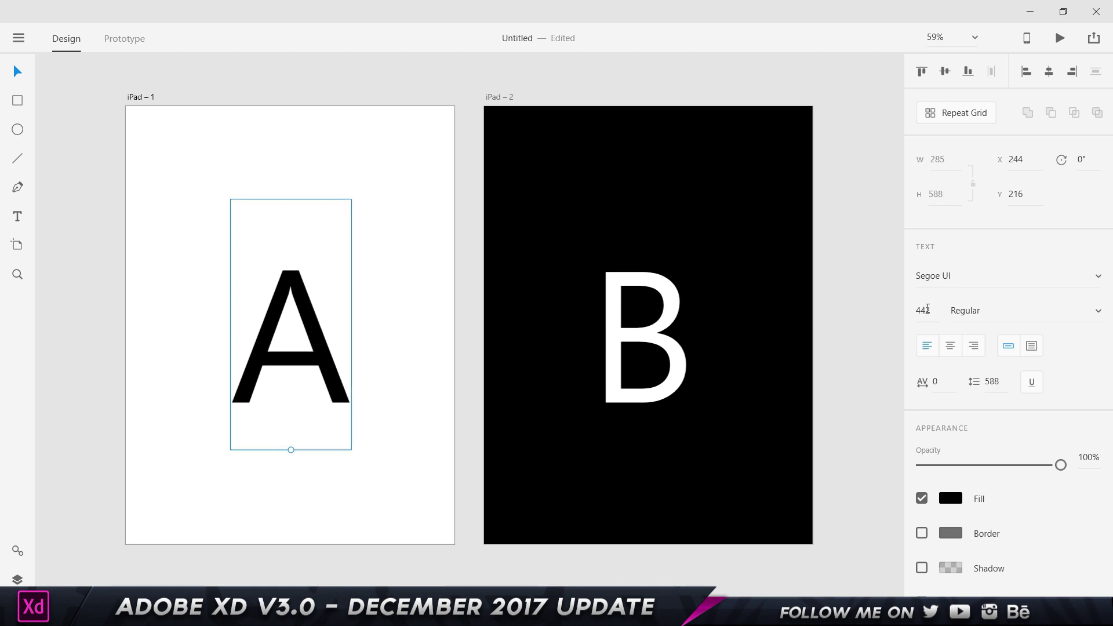
key("ctrl+shift+period")
key("ctrl+shift+period")
key("ctrl+shift+period")
key("ctrl+shift+period")
key("ctrl+shift+period")
key("ctrl+shift+period")
key("ctrl+shift+period")
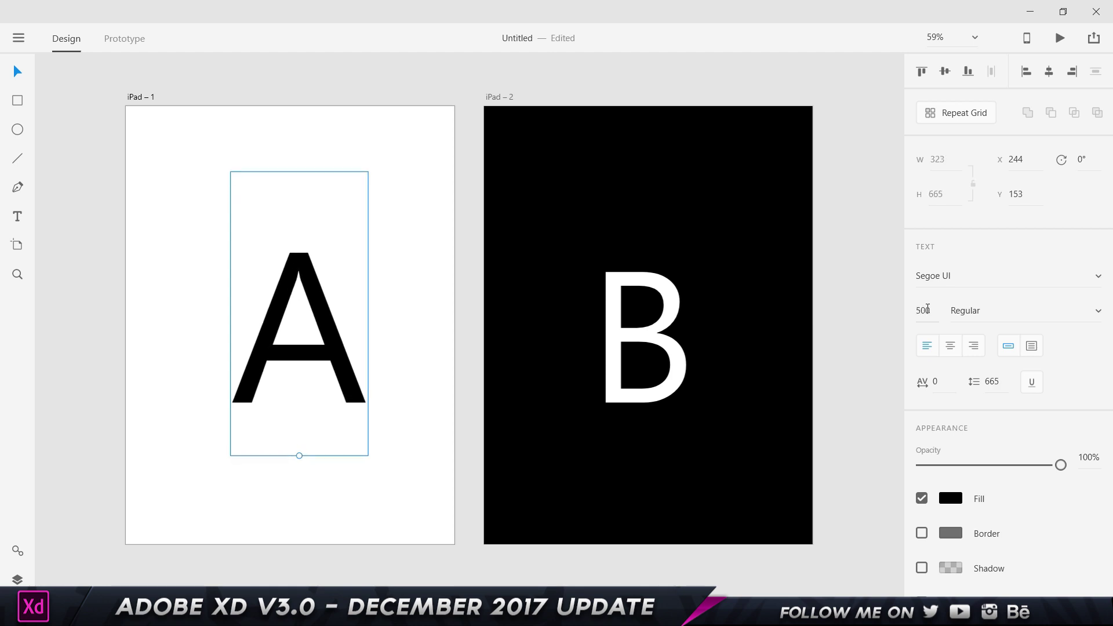
key("ctrl+shift+comma")
key("ctrl+shift+comma")
key("ctrl+shift+comma")
key("ctrl+shift+comma")
key("ctrl+shift+comma")
key("ctrl+shift+comma")
key("ctrl+shift+comma")
key("ctrl+shift+comma")
key("ctrl+shift+comma")
key("ctrl+shift+comma")
key("ctrl+shift+comma")
key("ctrl+shift+comma")
key("ctrl+shift+comma")
key("ctrl+shift+comma")
key("ctrl+shift+comma")
key("ctrl+shift+comma")
key("ctrl+shift+comma")
key("ctrl+shift+comma")
key("ctrl+shift+comma")
key("ctrl+shift+comma")
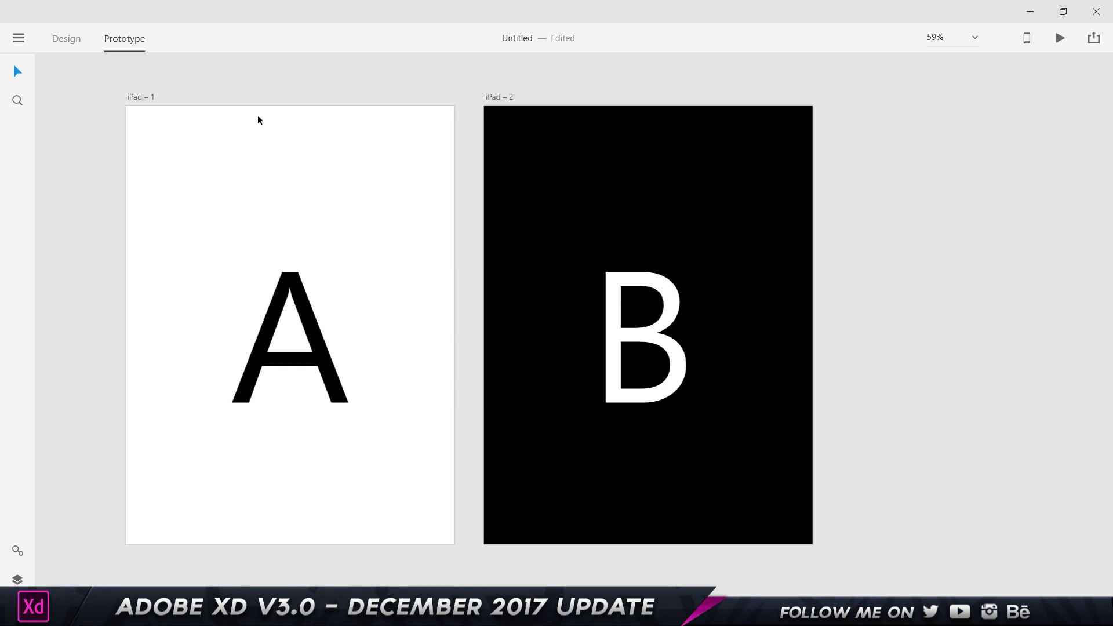
Step: Link the letter A to the iPad – 2 artboard
left_click(323, 362)
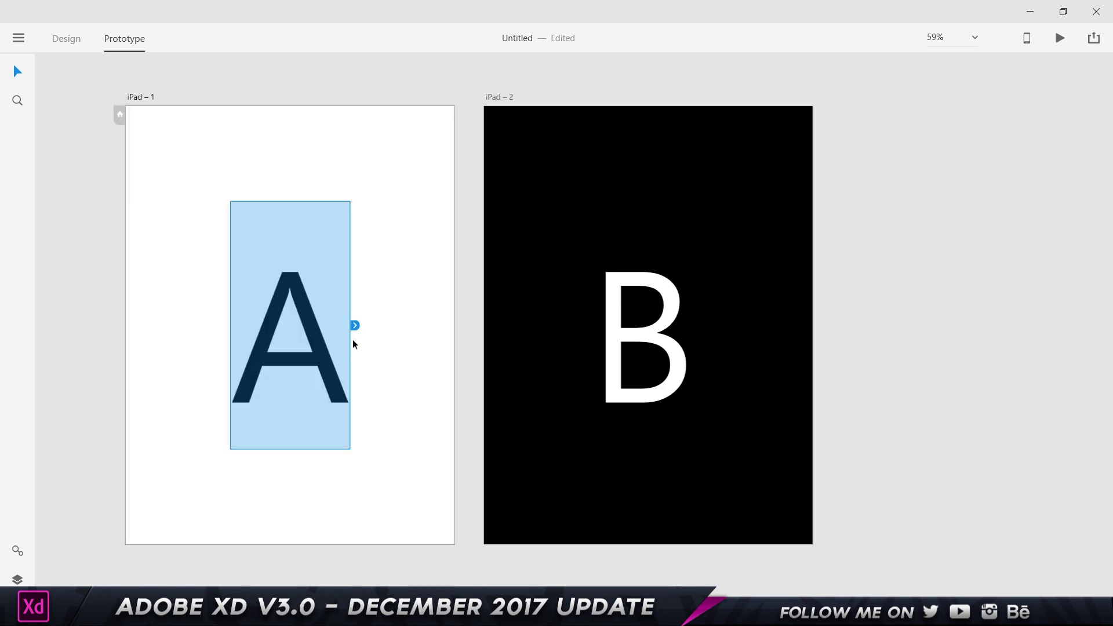
left_click_drag(355, 325, 626, 228)
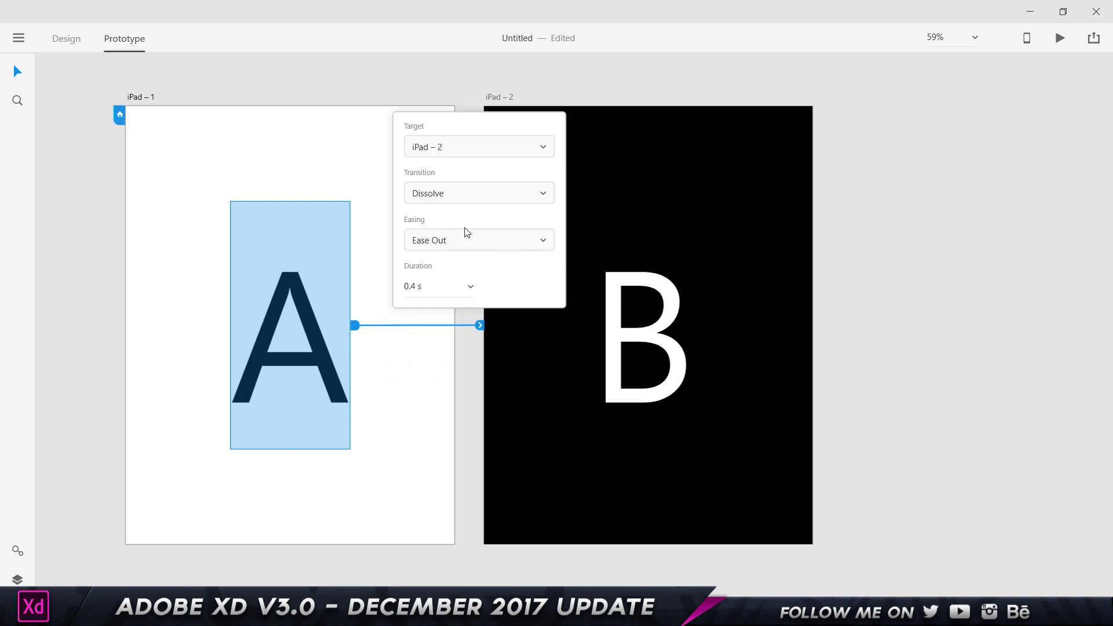
left_click(845, 167)
left_click(740, 205)
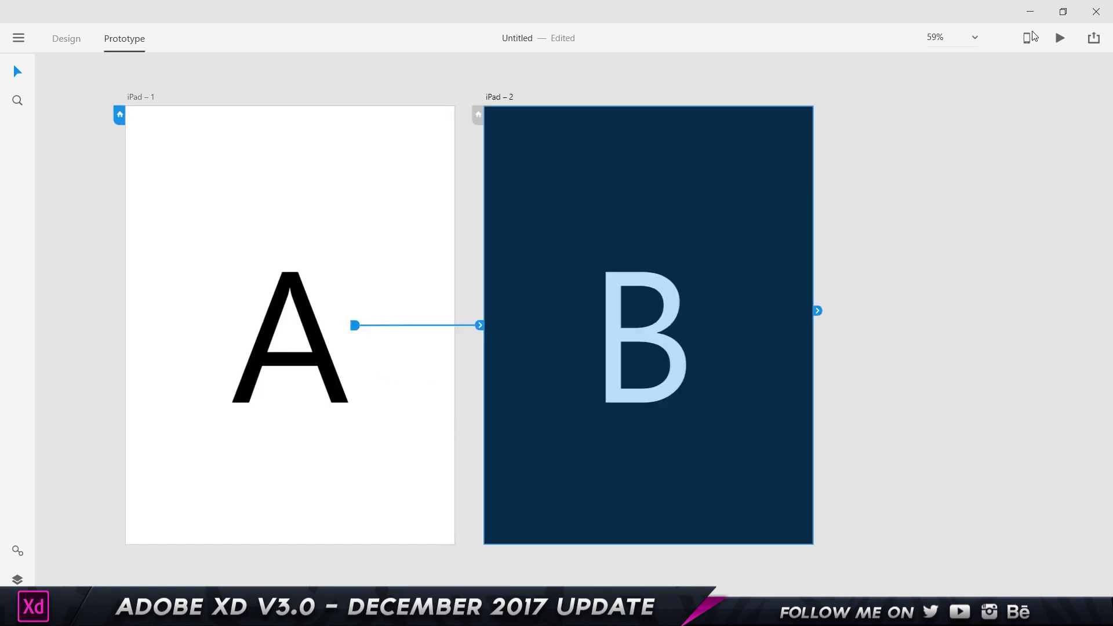
Step: Preview the prototype from screen A and tap through to screen B
left_click(1060, 38)
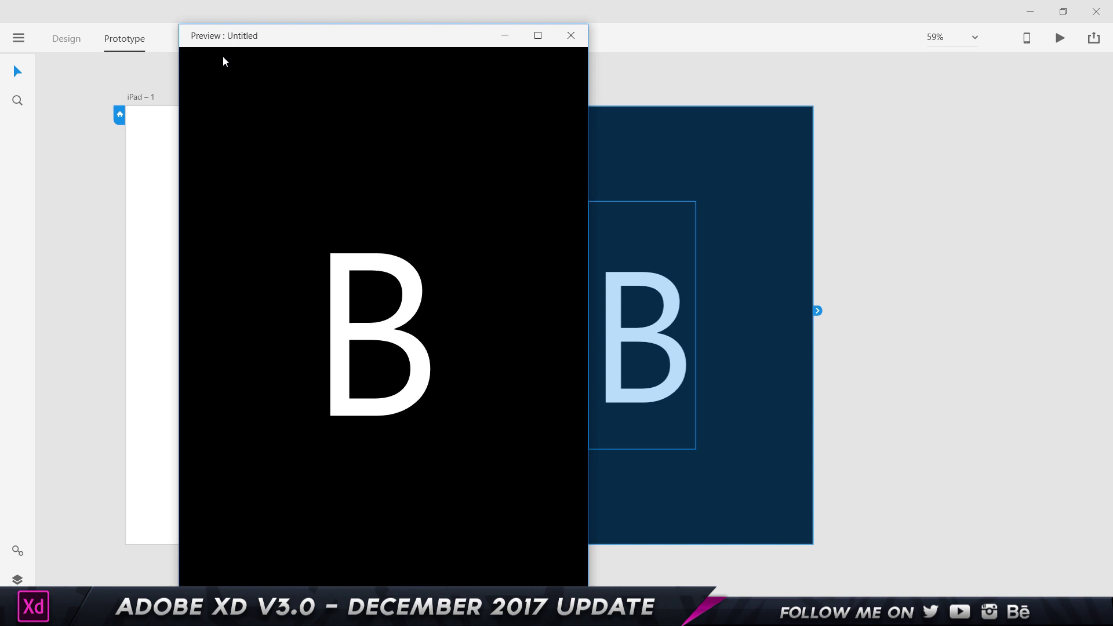
left_click(143, 195)
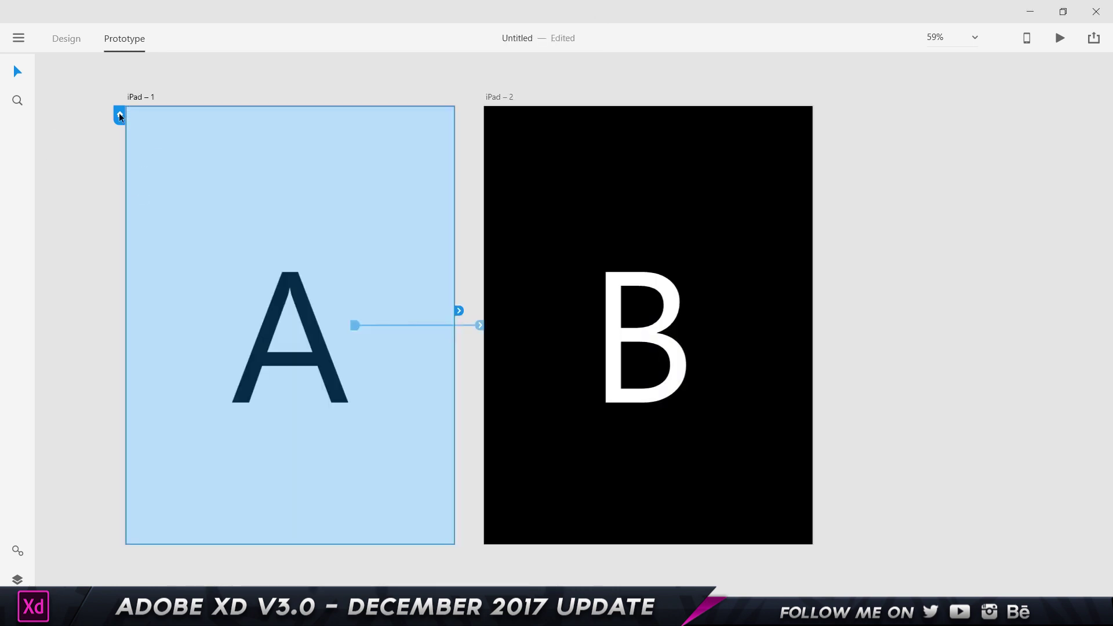
left_click(1059, 37)
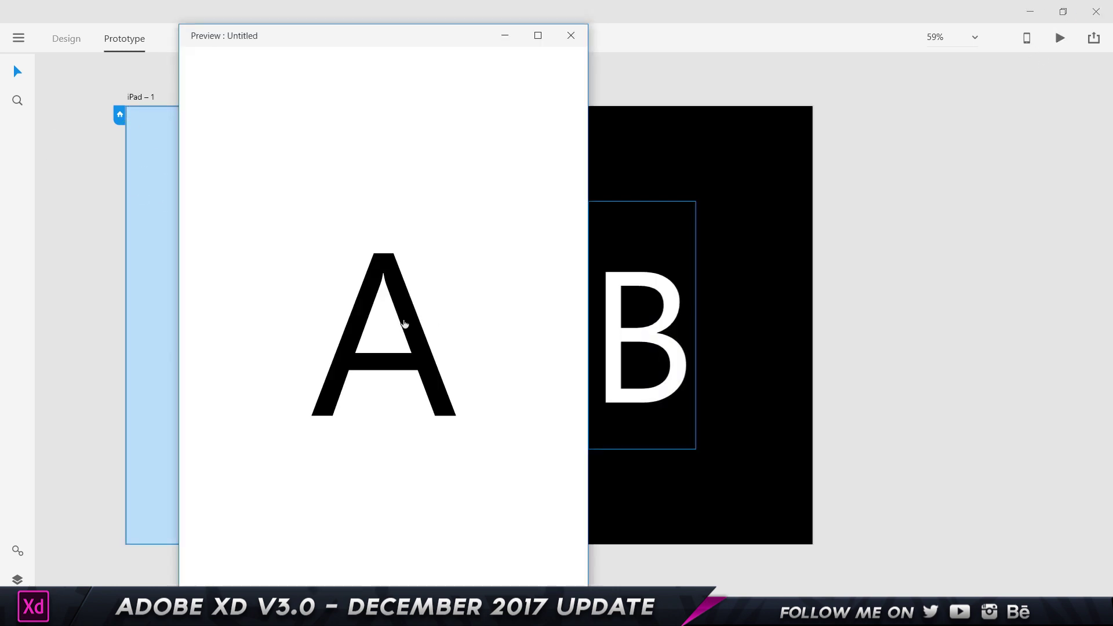
left_click(401, 322)
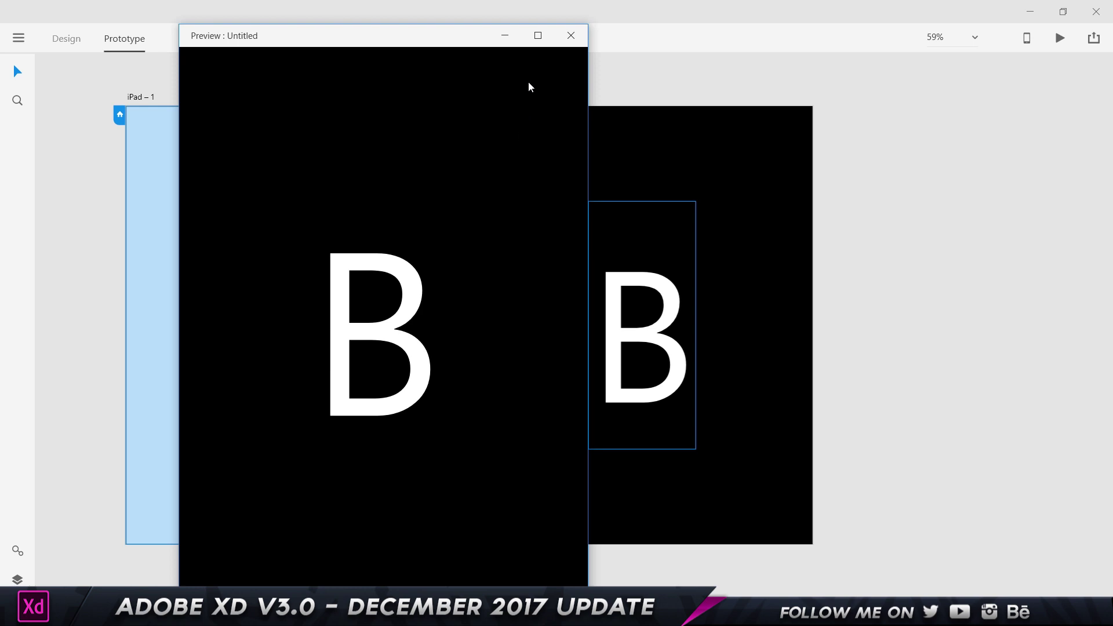
left_click(571, 36)
Step: Link the B text back to the iPad – 1 artboard
left_click(690, 326)
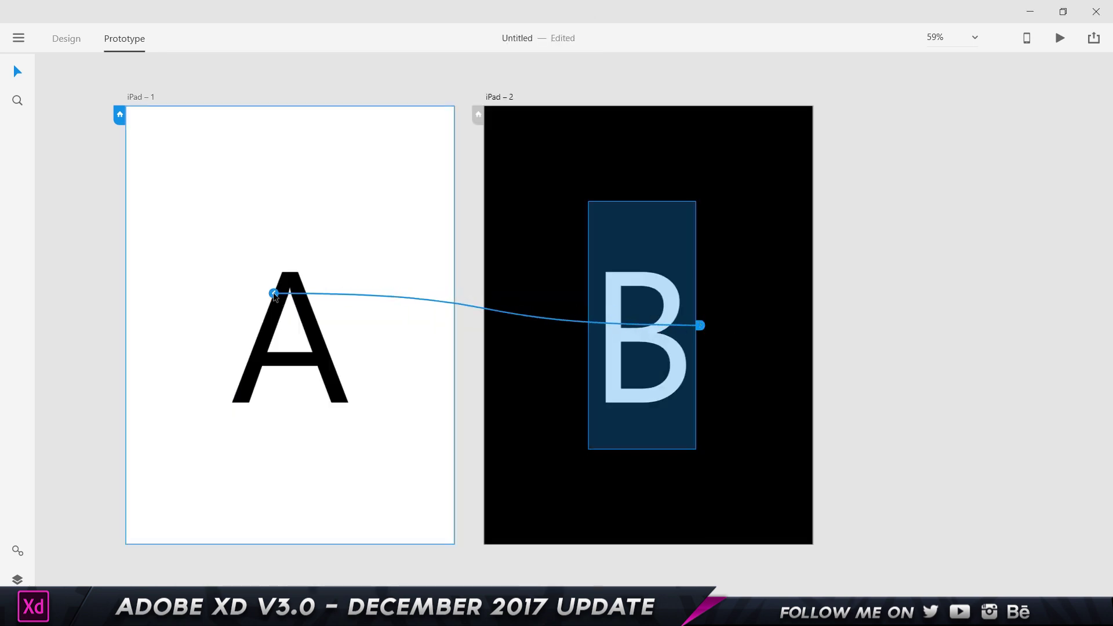
left_click_drag(274, 295, 275, 297)
left_click(908, 143)
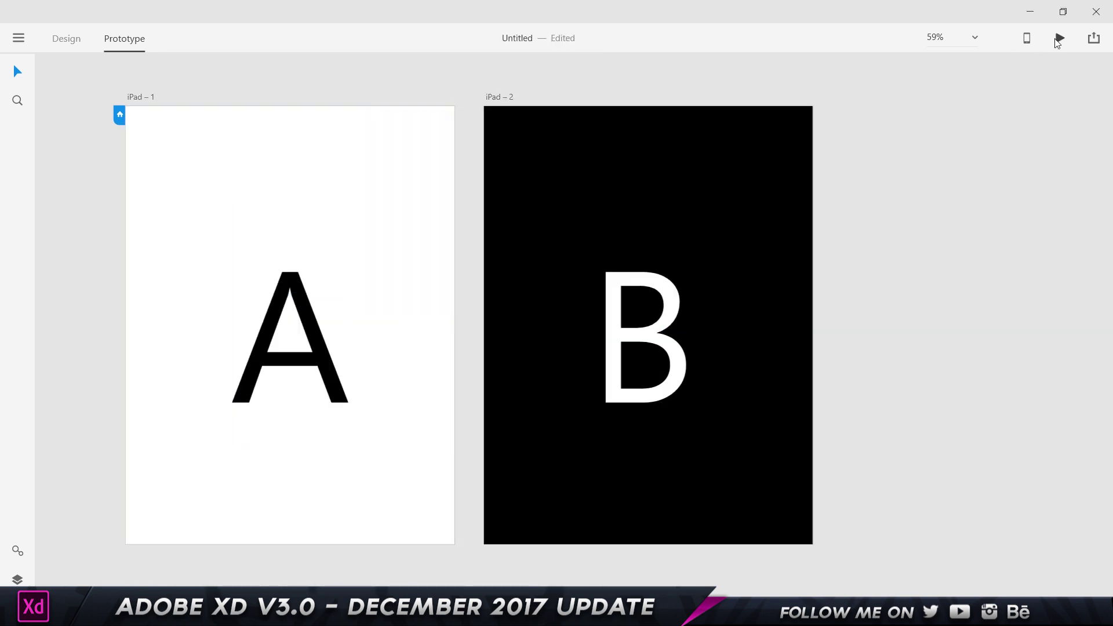
Step: Preview the prototype again, dissolving between A and B in both directions
left_click(1060, 38)
left_click(404, 316)
left_click(404, 316)
left_click(404, 316)
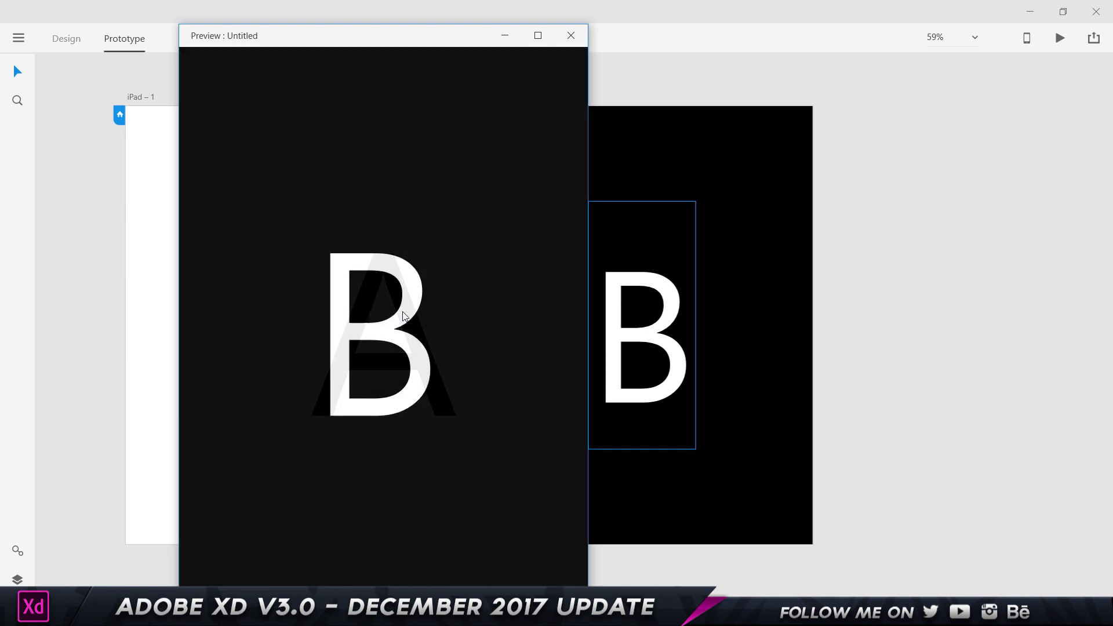
left_click(571, 35)
Step: Publish the prototype as a public link set to open in full screen
left_click(1092, 36)
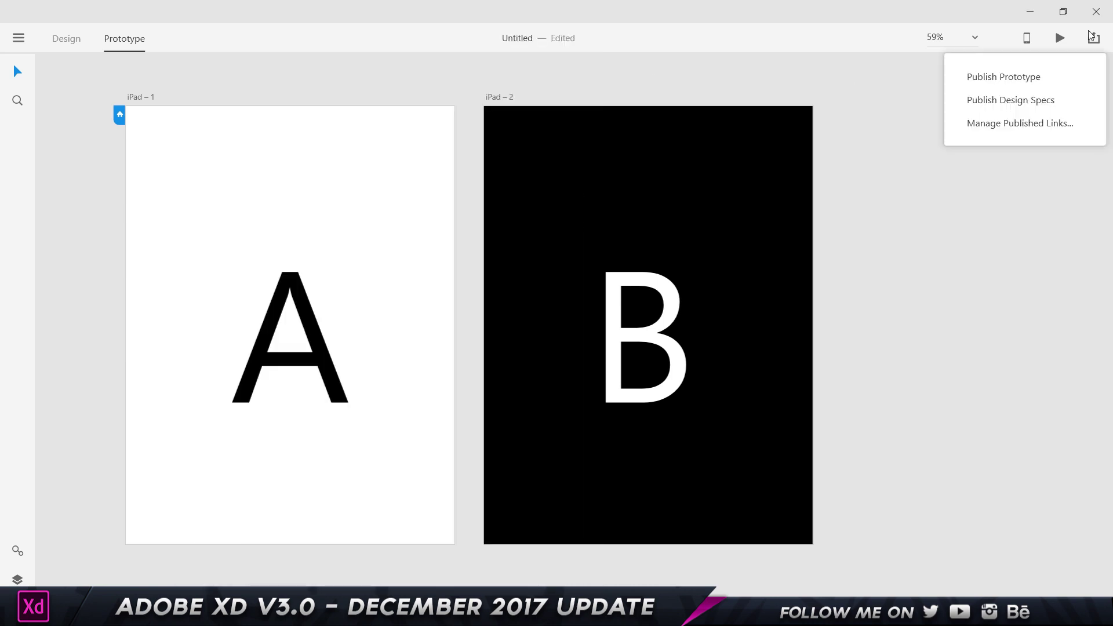
left_click(999, 77)
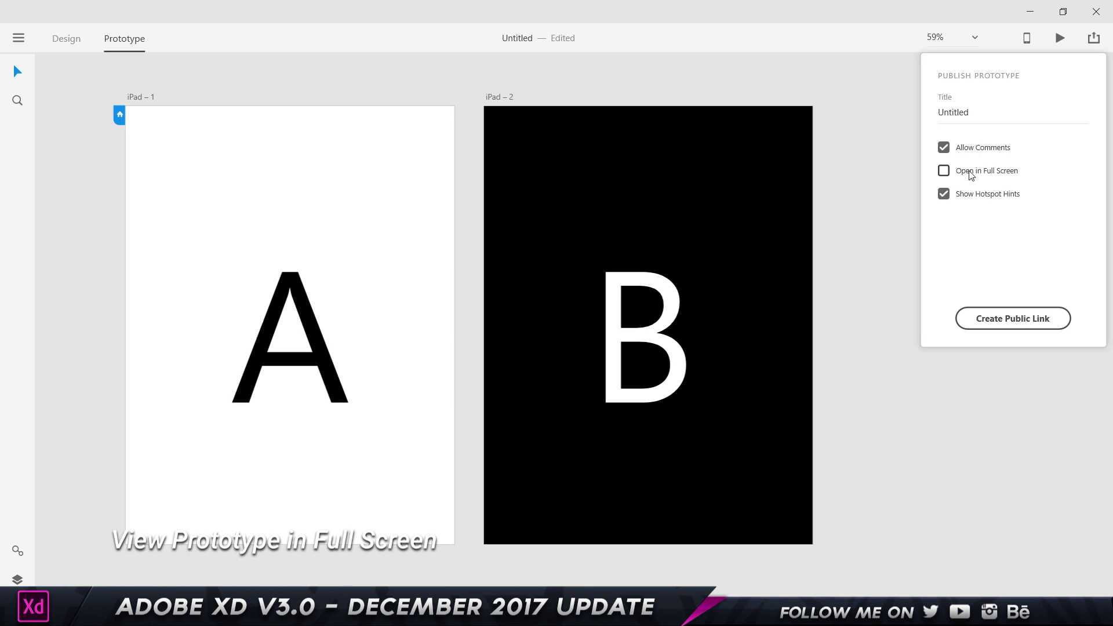
left_click(971, 174)
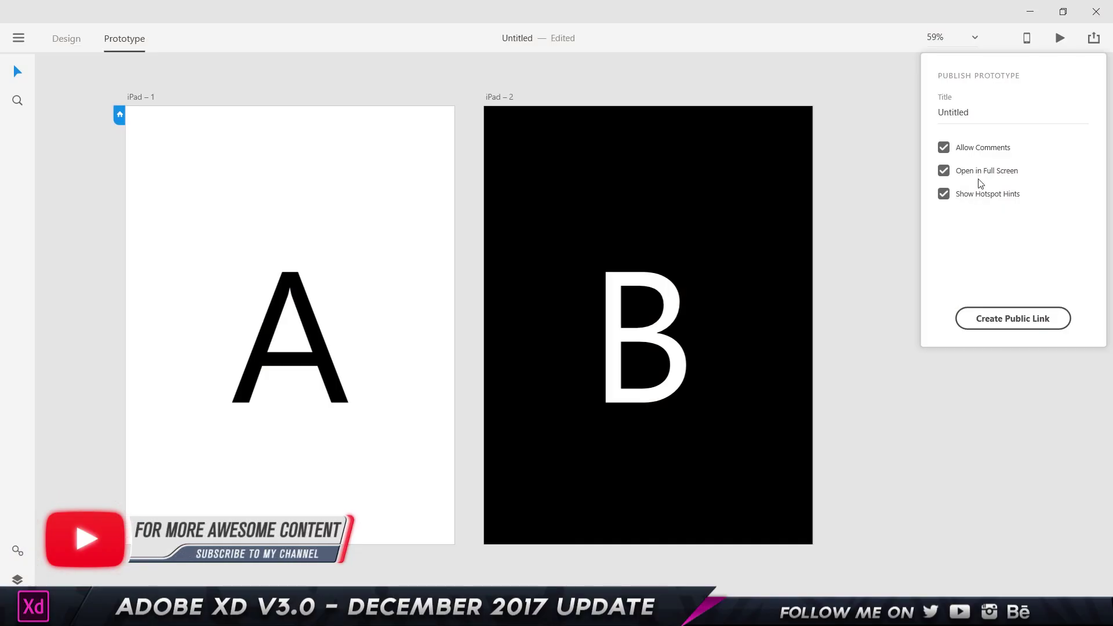
left_click(1010, 320)
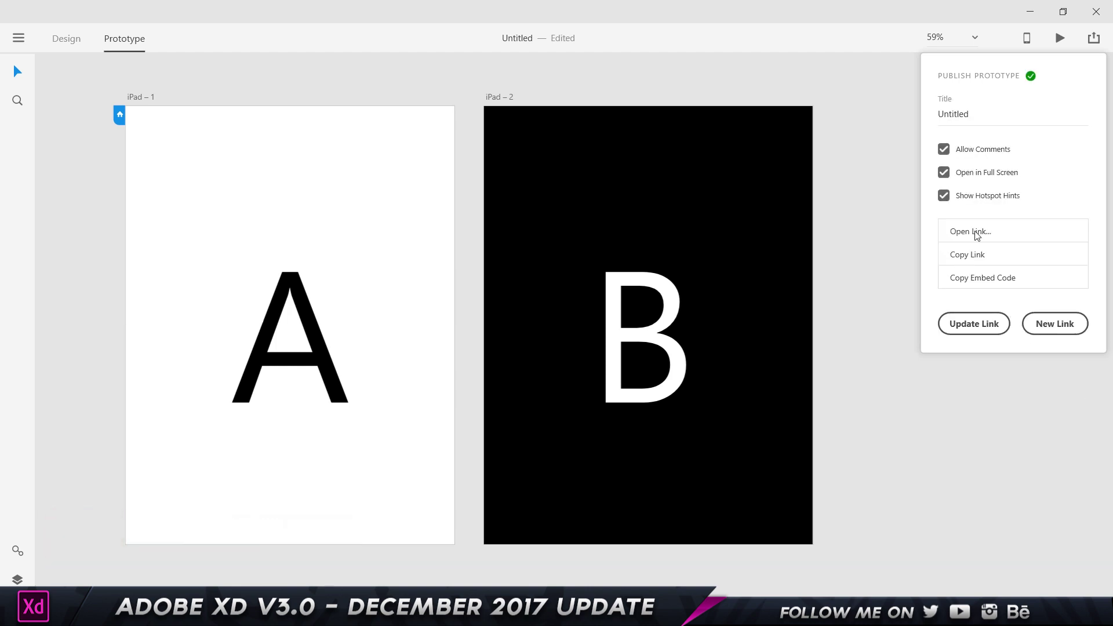
Step: Open the published prototype in the browser and turn on hotspot hints for screen B
left_click(979, 232)
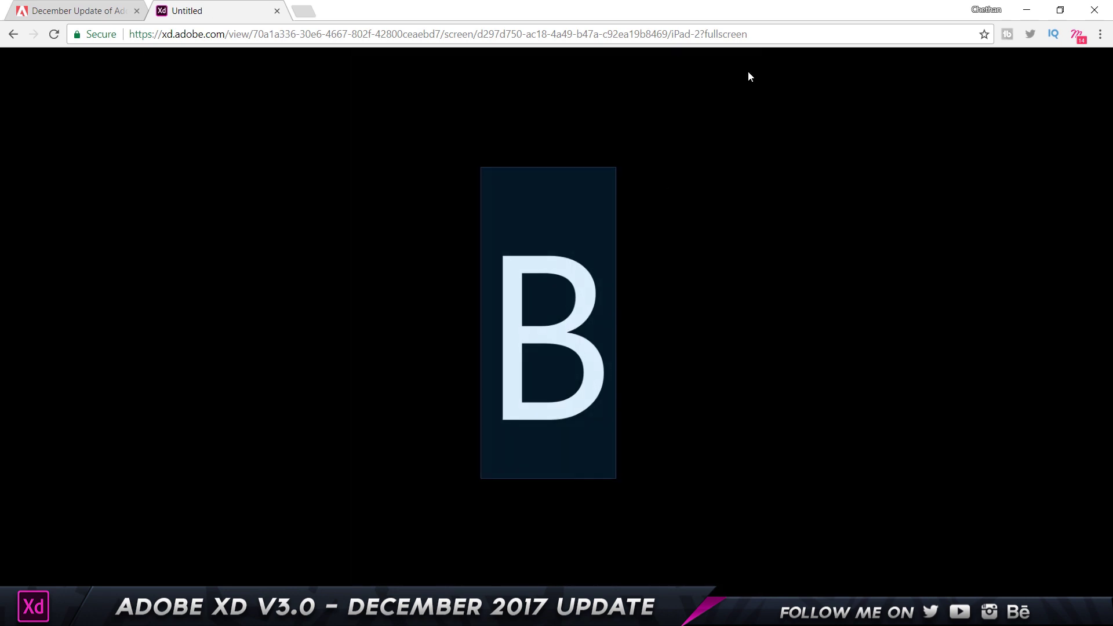
left_click(747, 74)
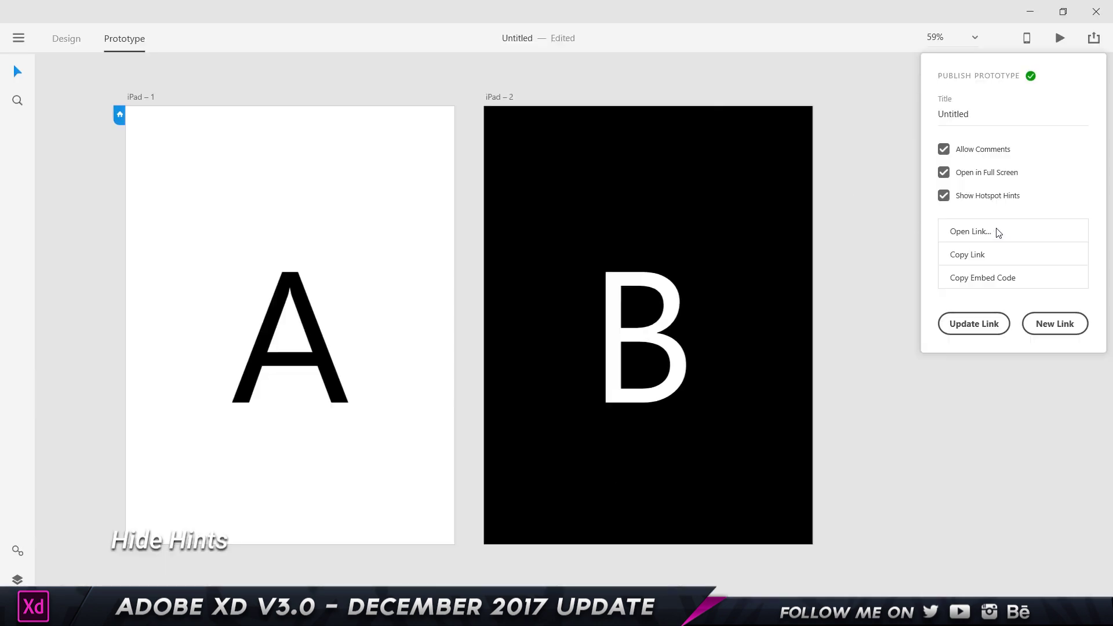
left_click(979, 202)
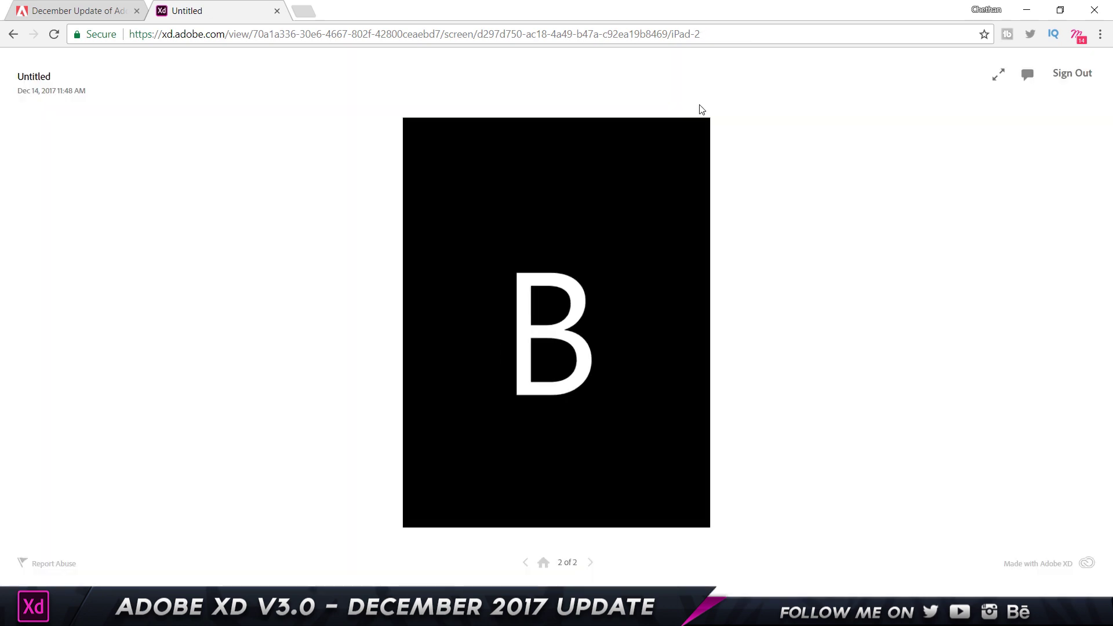
Step: Leave full screen and post the unpinned comment 'This is Good' on screen A
left_click(999, 78)
key("Escape")
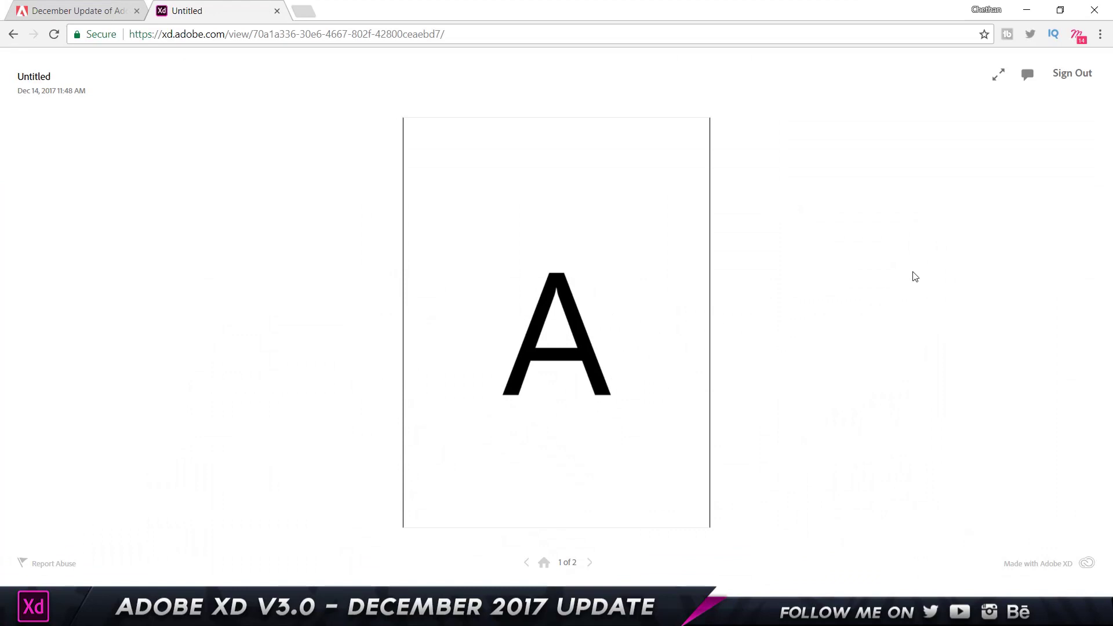
left_click(1031, 73)
left_click(971, 565)
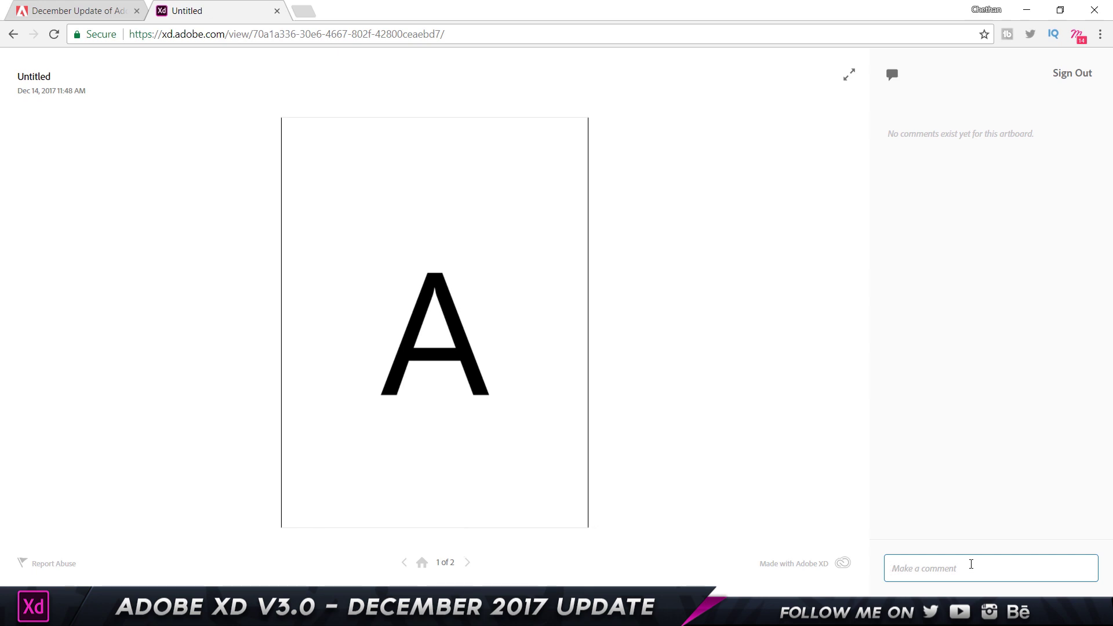
type("This is")
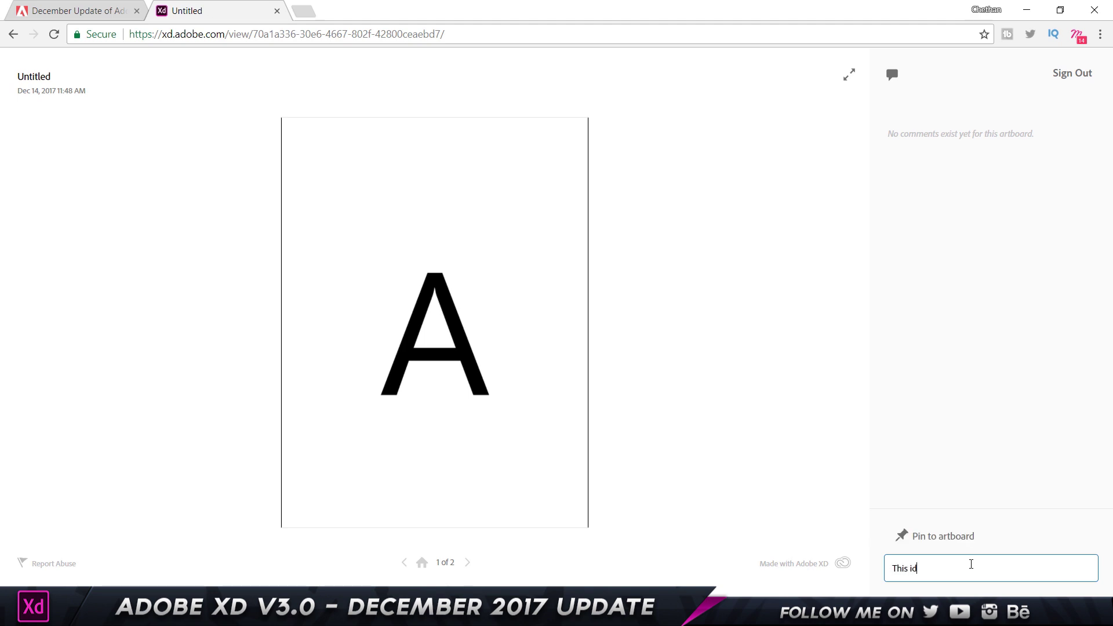
type(" Good")
left_click(928, 540)
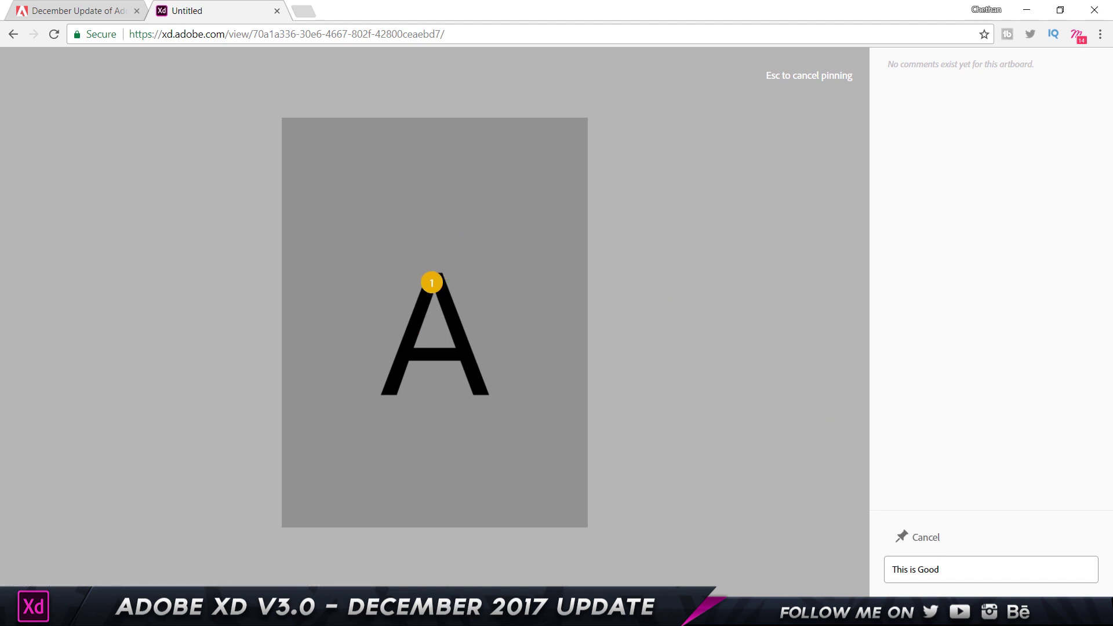
key("Escape")
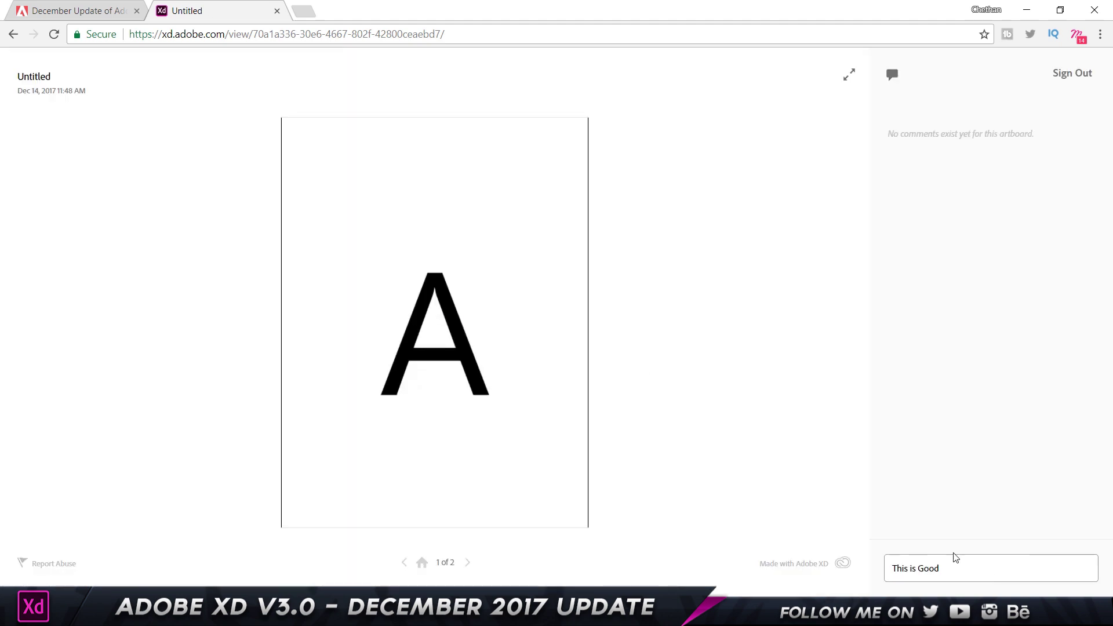
left_click(964, 568)
key("Return")
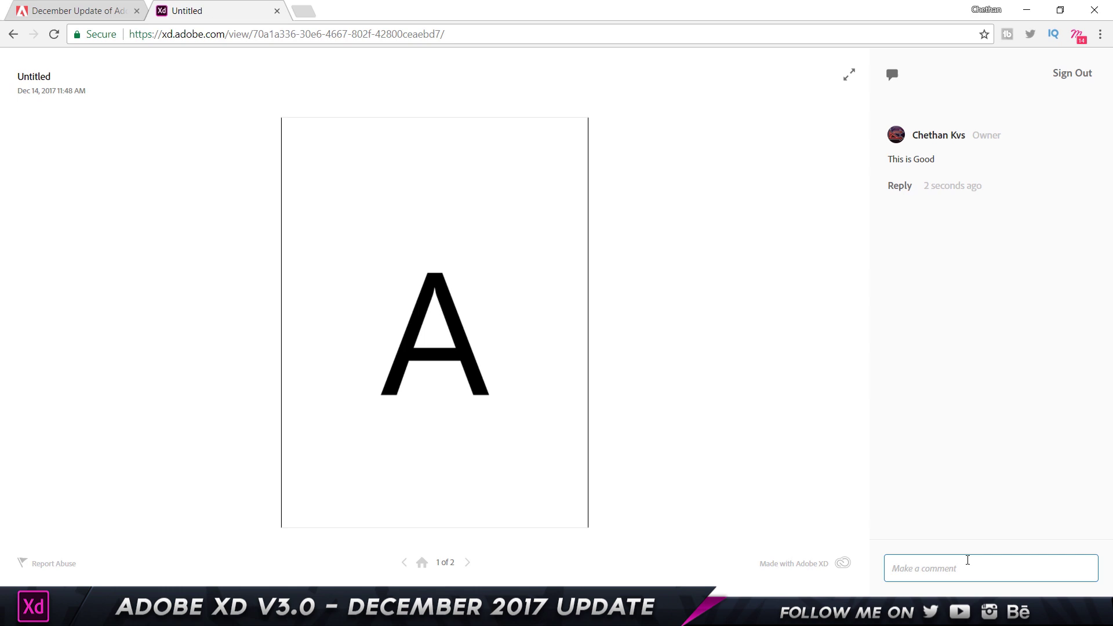
Step: Post a two-line comment: '1. Change the Font' and '2. Change the Color'
left_click(939, 561)
type("1.")
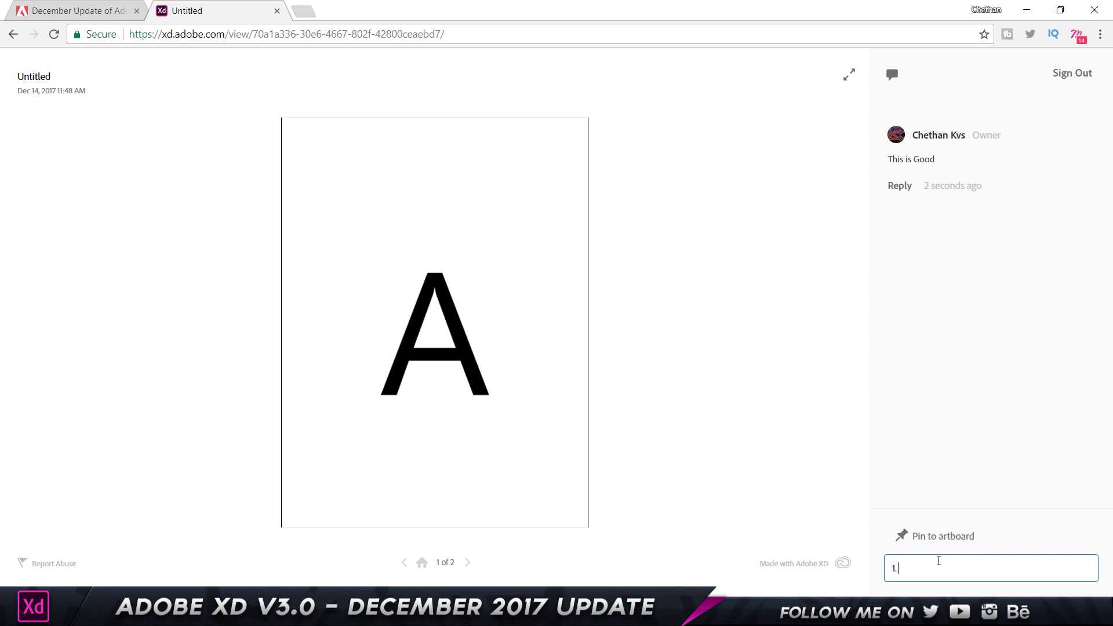
type(" Chnnge the FON")
key("BackSpace")
key("BackSpace")
type("ont")
key("shift+Return")
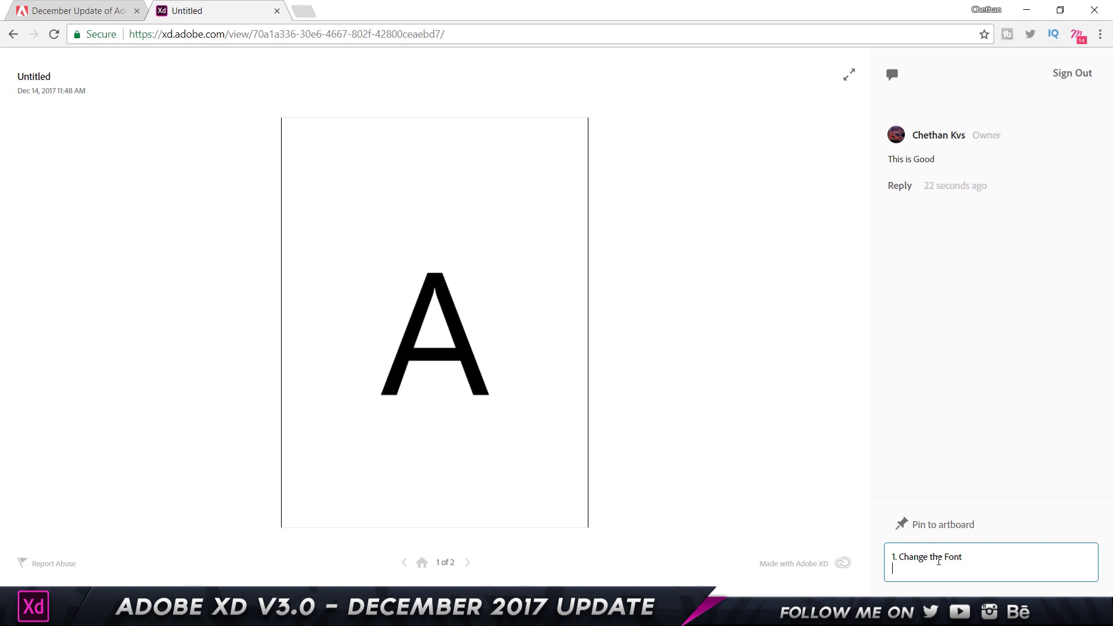
type("2. Change the Color")
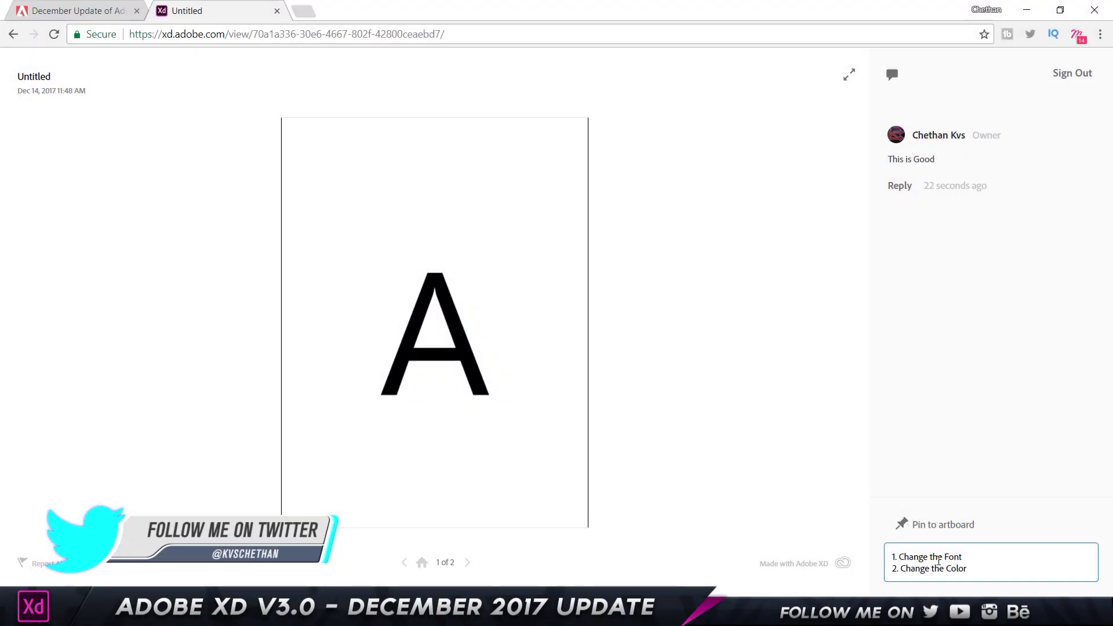
key("Return")
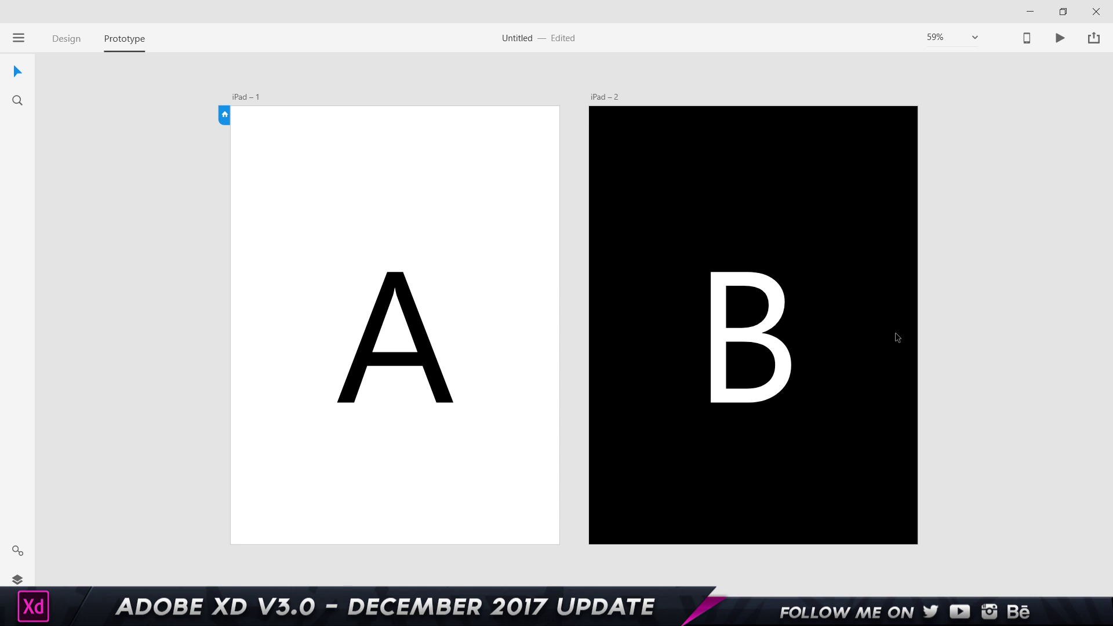
Step: Create a public Design Specs link for the A and B artboards and open it in the browser
left_click(1094, 39)
left_click(1009, 102)
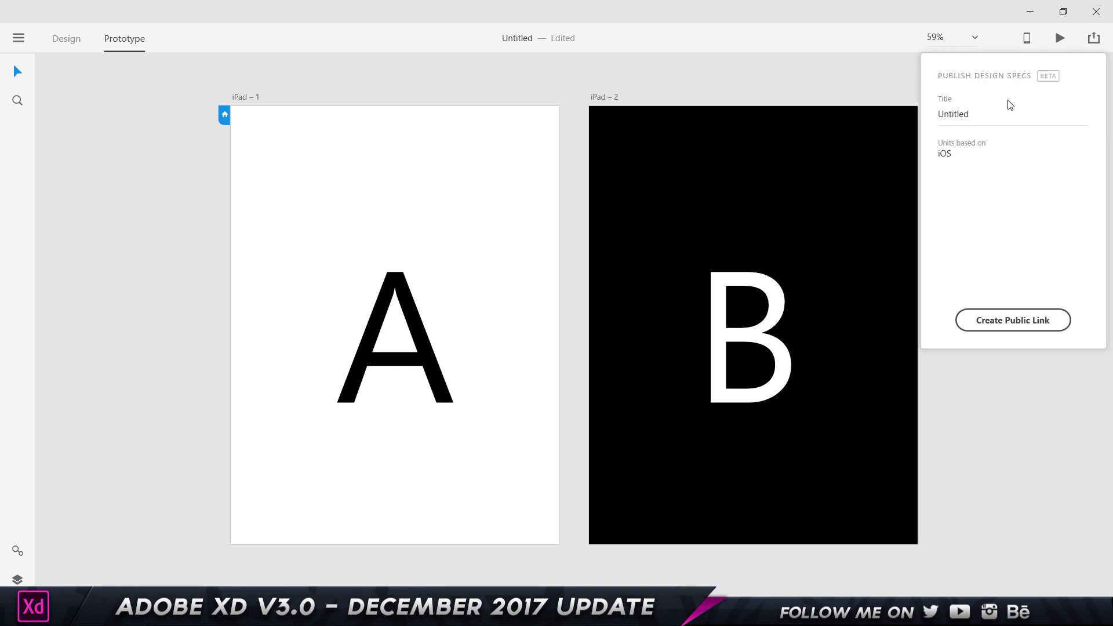
left_click(1010, 318)
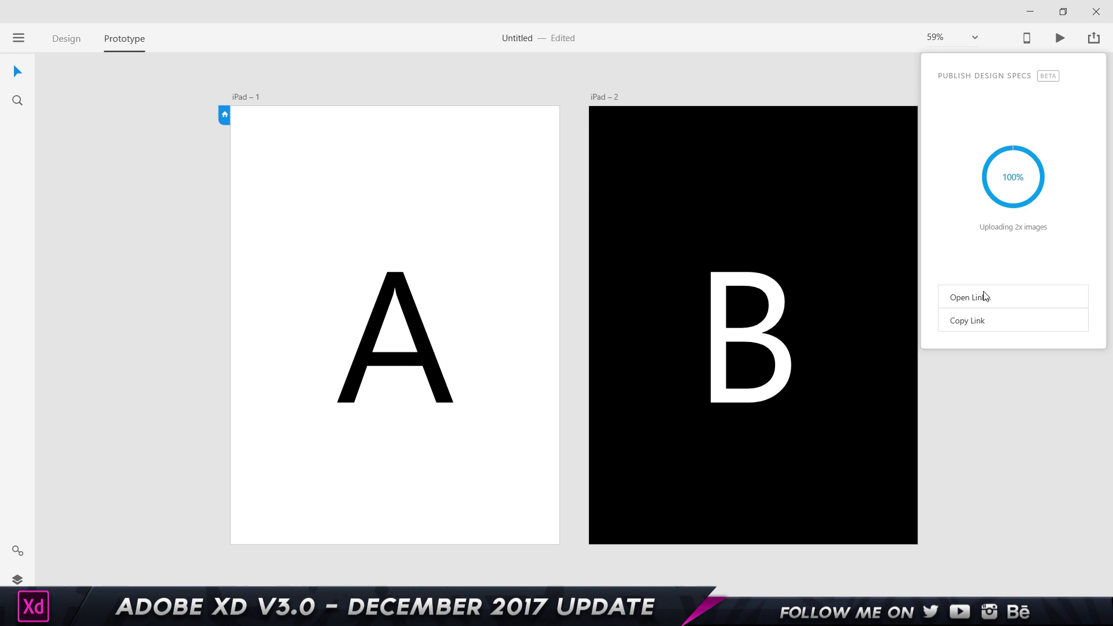
left_click(984, 296)
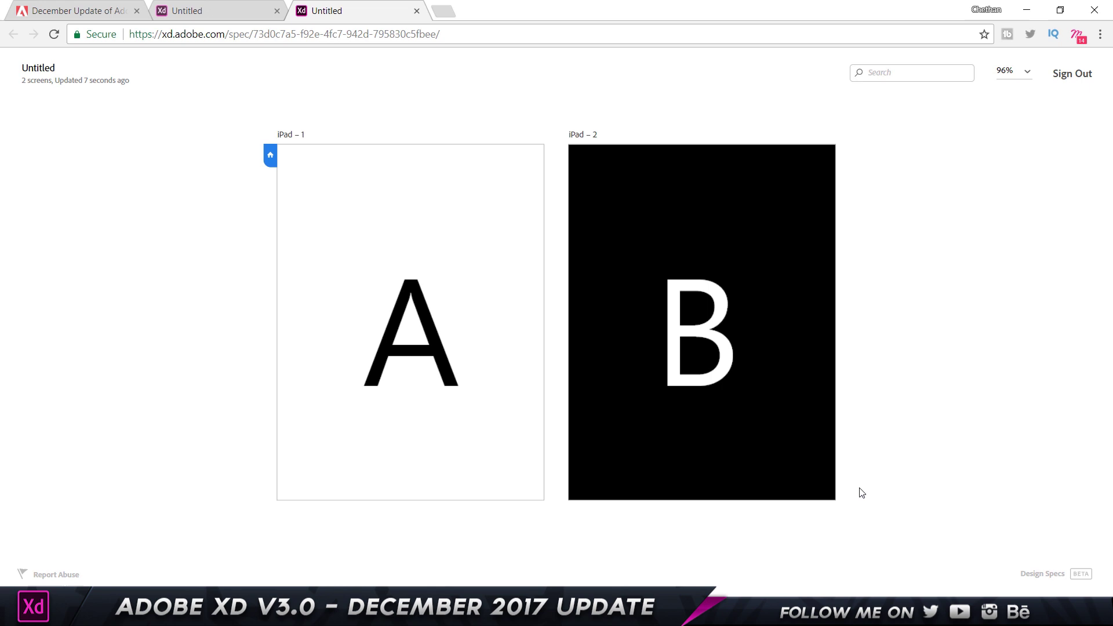
Step: Inspect the A text on iPad – 1: Segoe UI Regular, 436pt, black
left_click(415, 234)
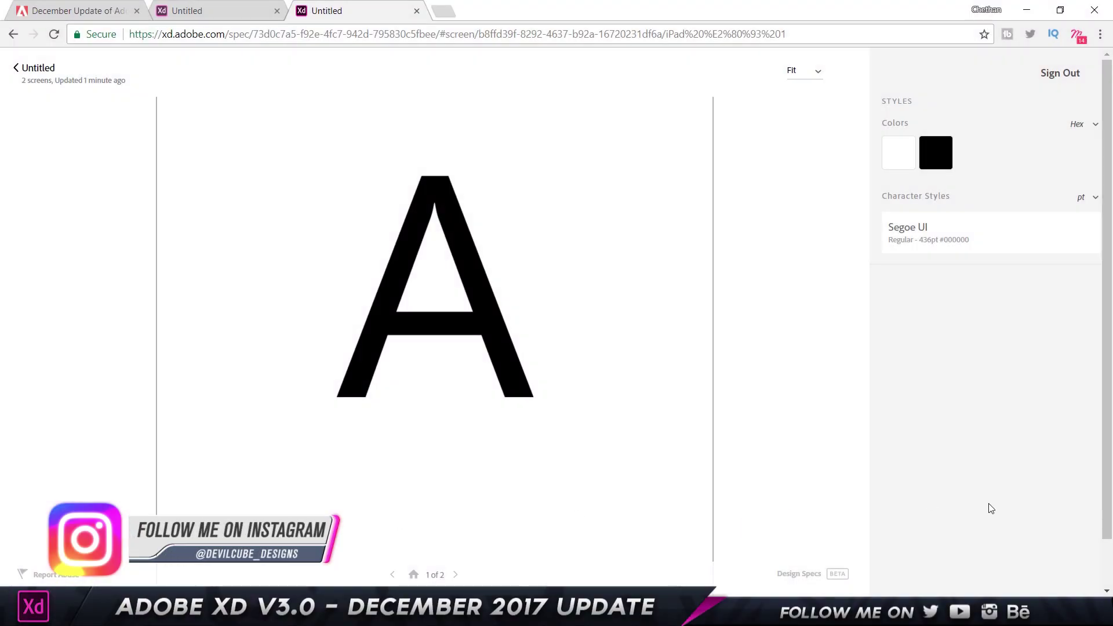
left_click(527, 232)
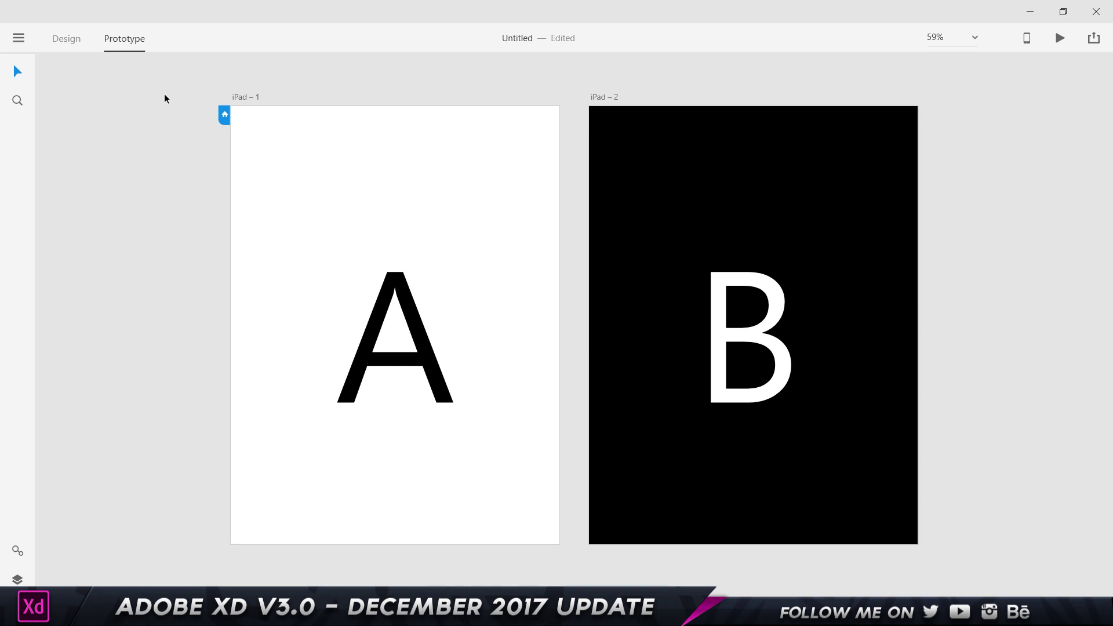
Step: Open the Creative Cloud Libraries and switch to the IphoneX Mockup 2 library
left_click(19, 38)
left_click(19, 37)
left_click(19, 38)
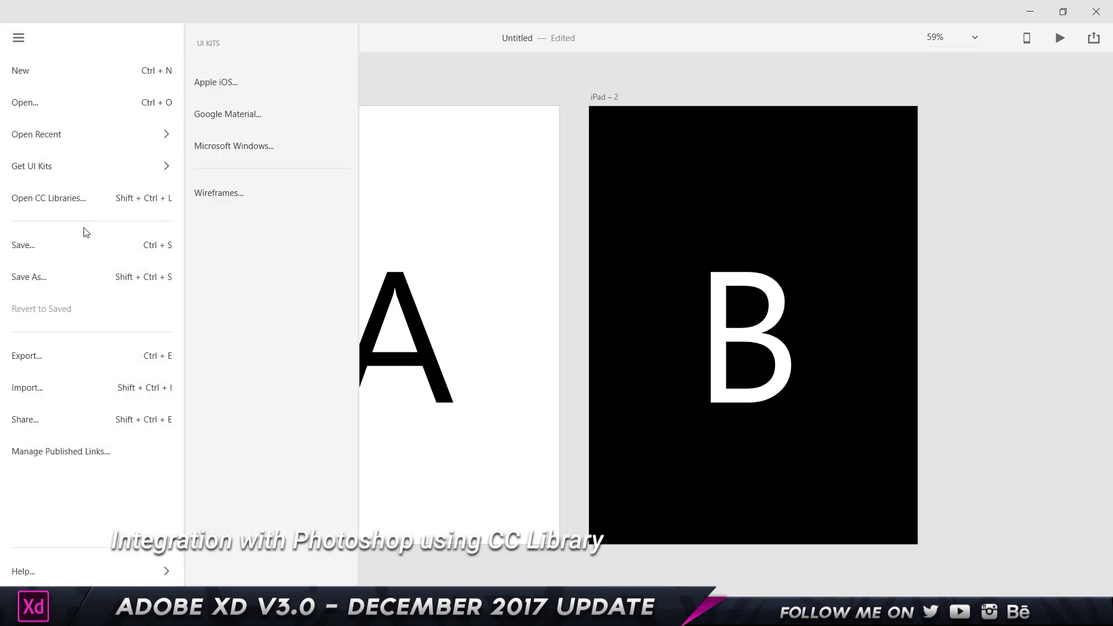
left_click(81, 200)
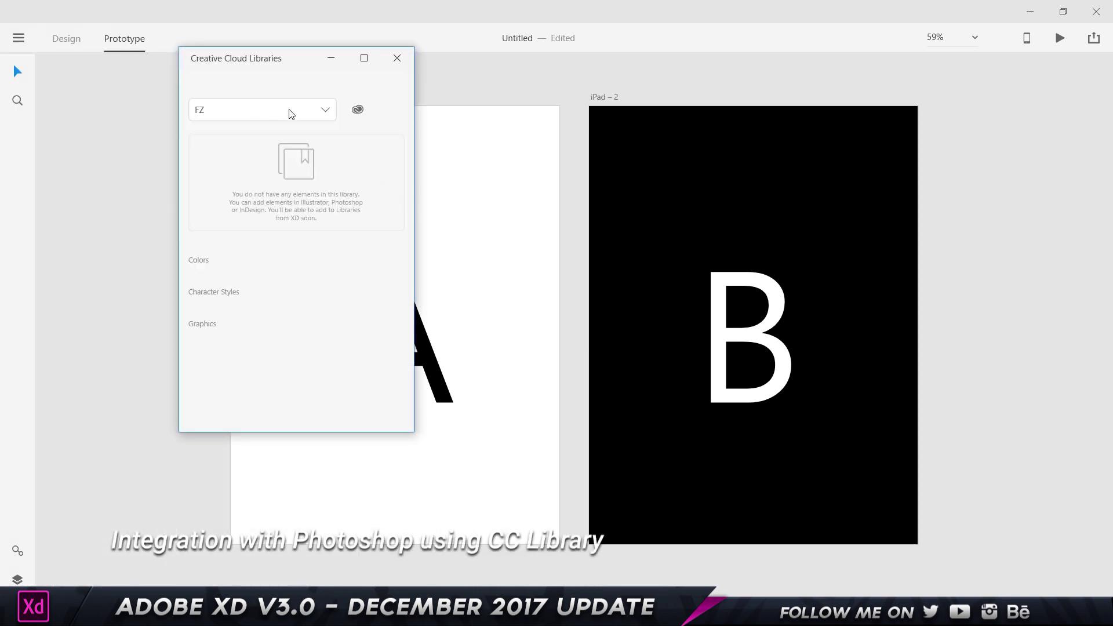
left_click(286, 109)
left_click(303, 201)
scroll(244, 290, "down", 5)
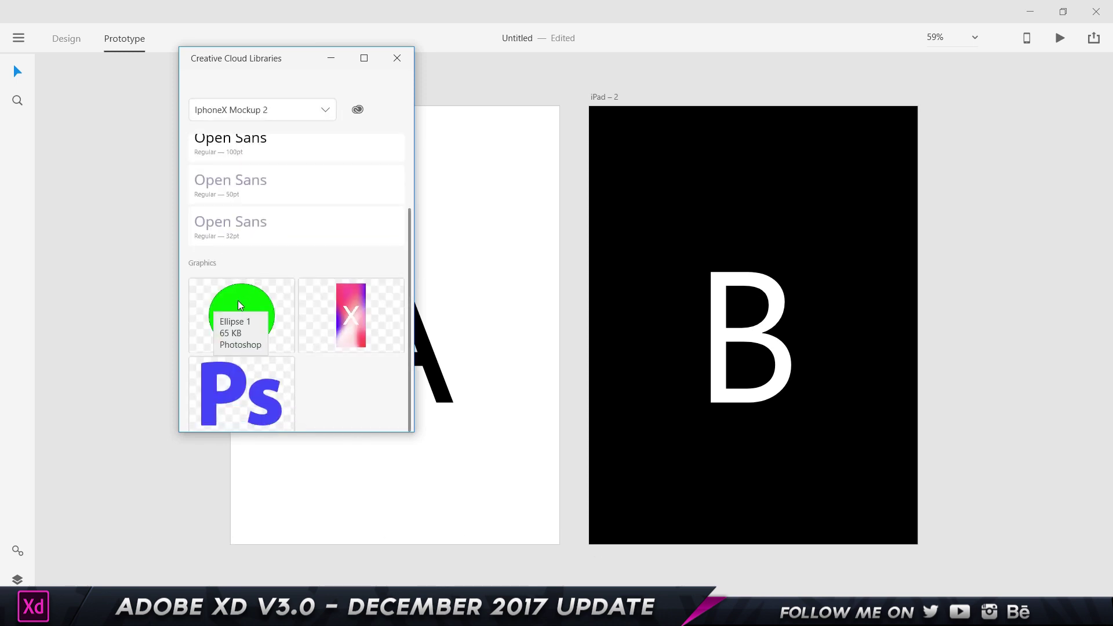
Step: Place the green ellipse library graphic onto the canvas beside the iPad – 1 artboard
left_click_drag(240, 305, 506, 167)
left_click_drag(349, 206, 160, 234)
left_click(65, 40)
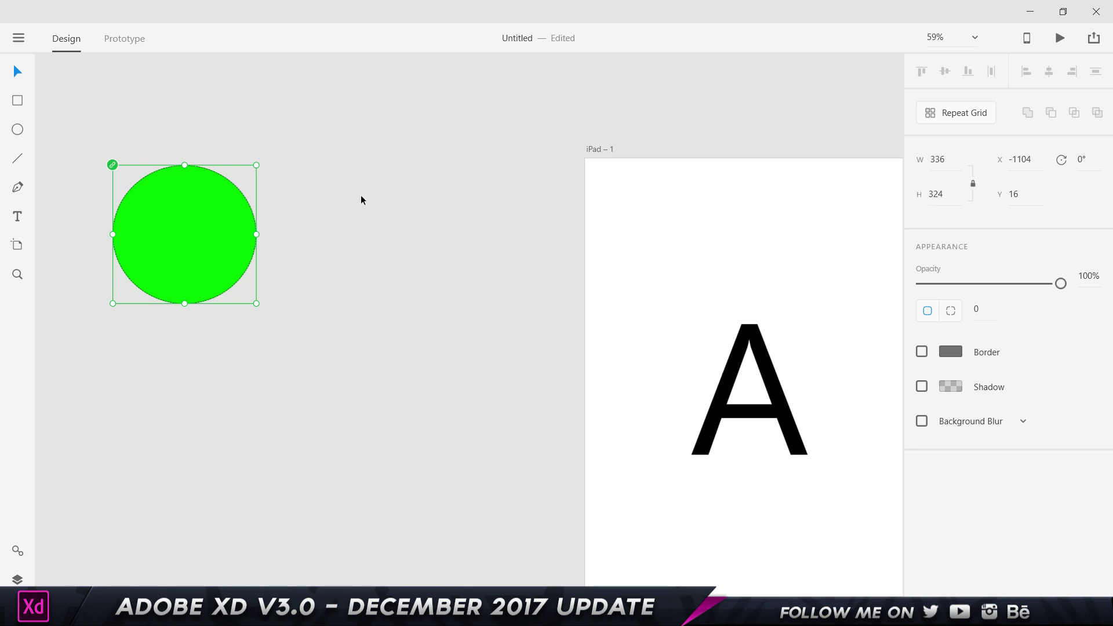
left_click_drag(319, 152, 500, 159)
Step: Alt-drag a copy of the green circle to the right of the original
left_click_drag(348, 213, 498, 279)
left_click(301, 227)
left_click(315, 138)
left_click(265, 372)
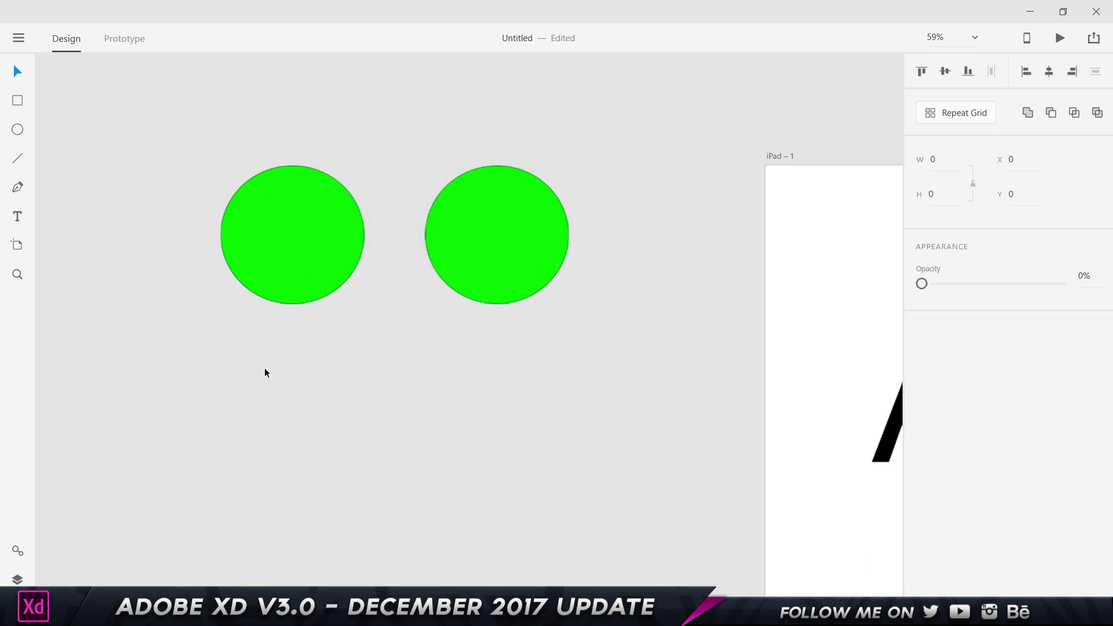
left_click(255, 243)
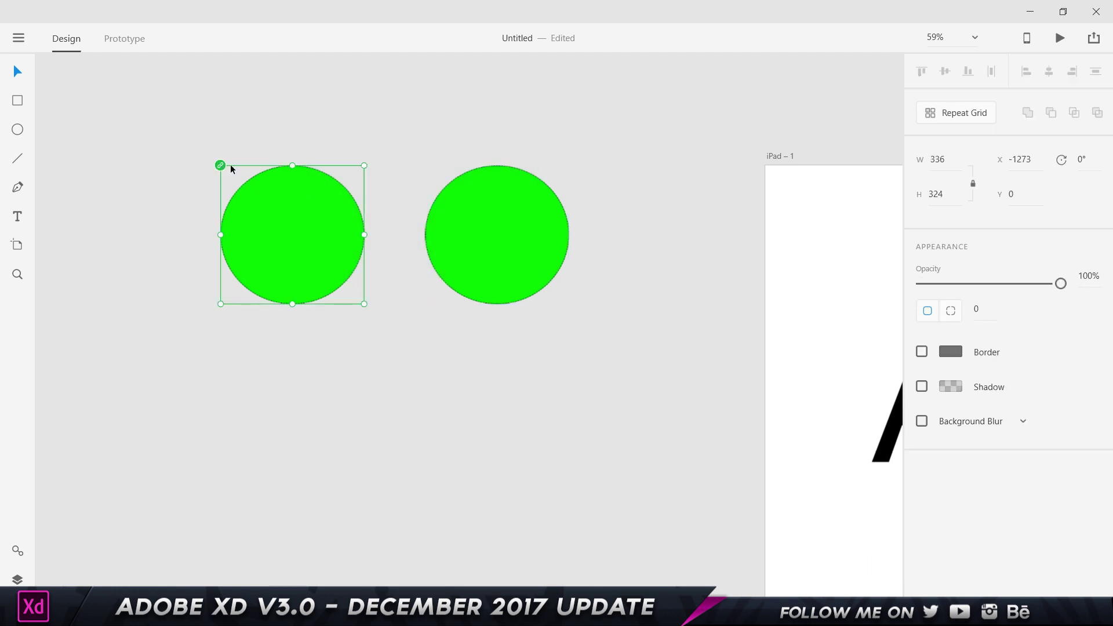
left_click(531, 183)
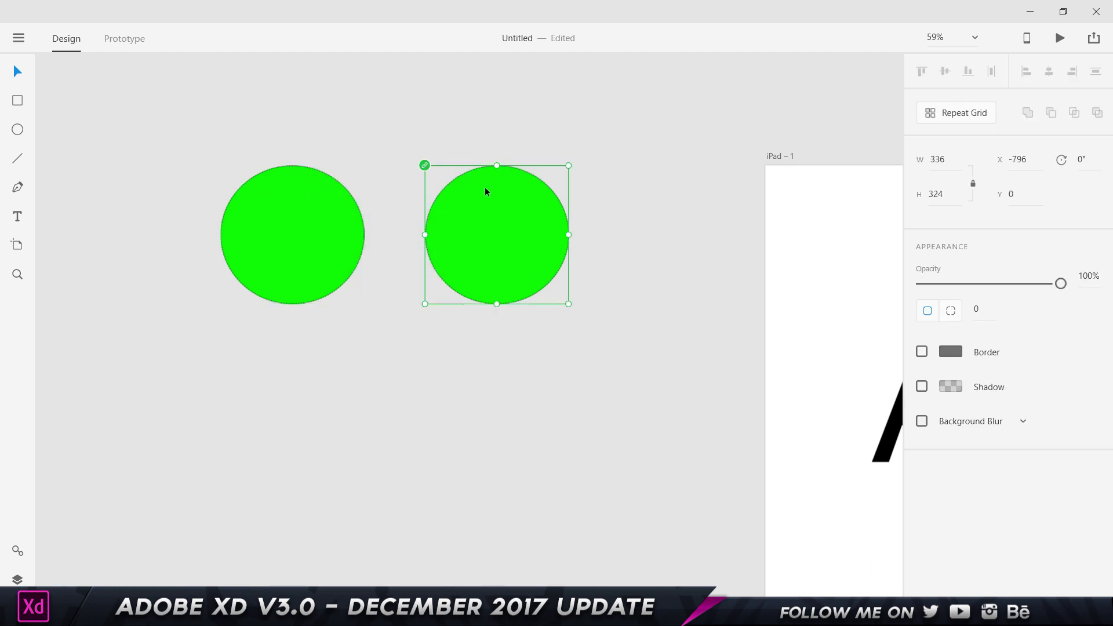
Step: Unlink the right-hand copy from its library graphic, leaving the left circle linked
left_click(425, 167)
left_click(296, 209)
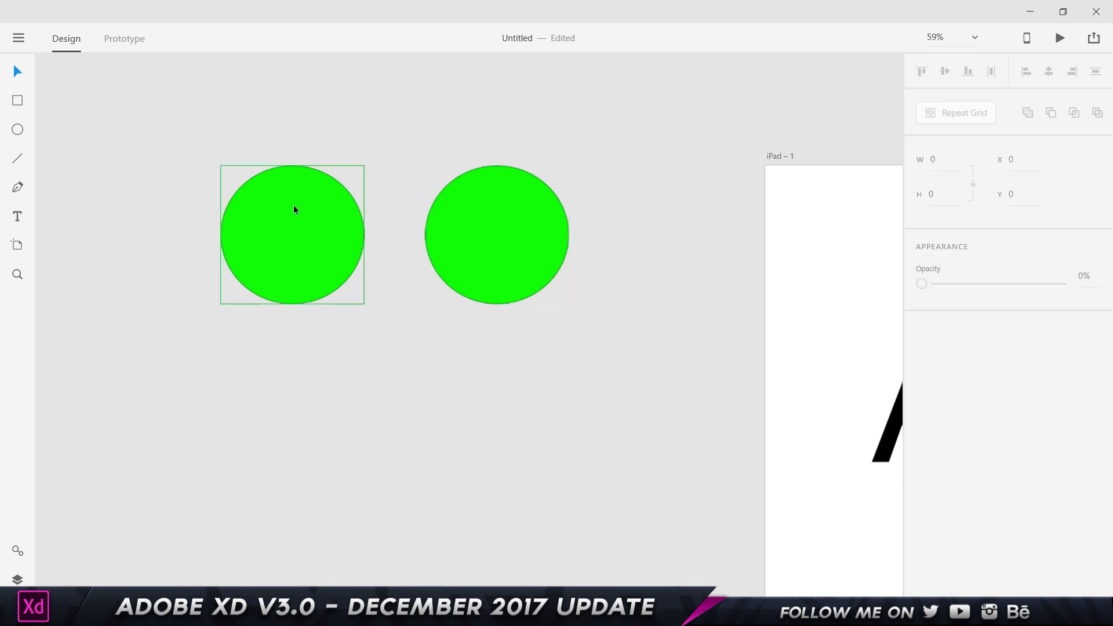
left_click(563, 230)
left_click(625, 102)
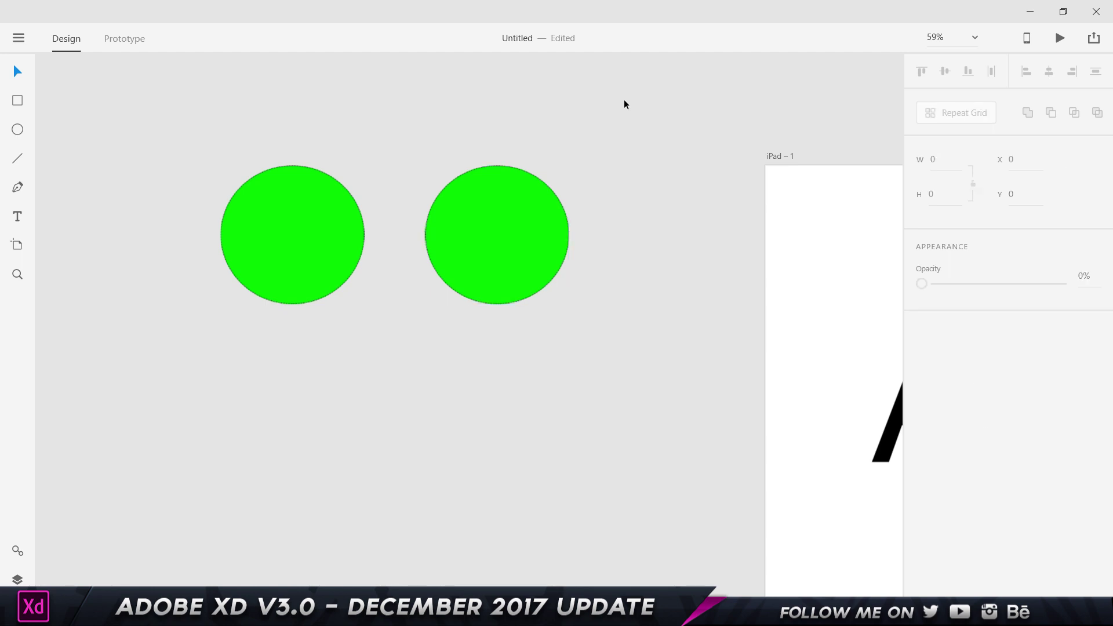
left_click(304, 209)
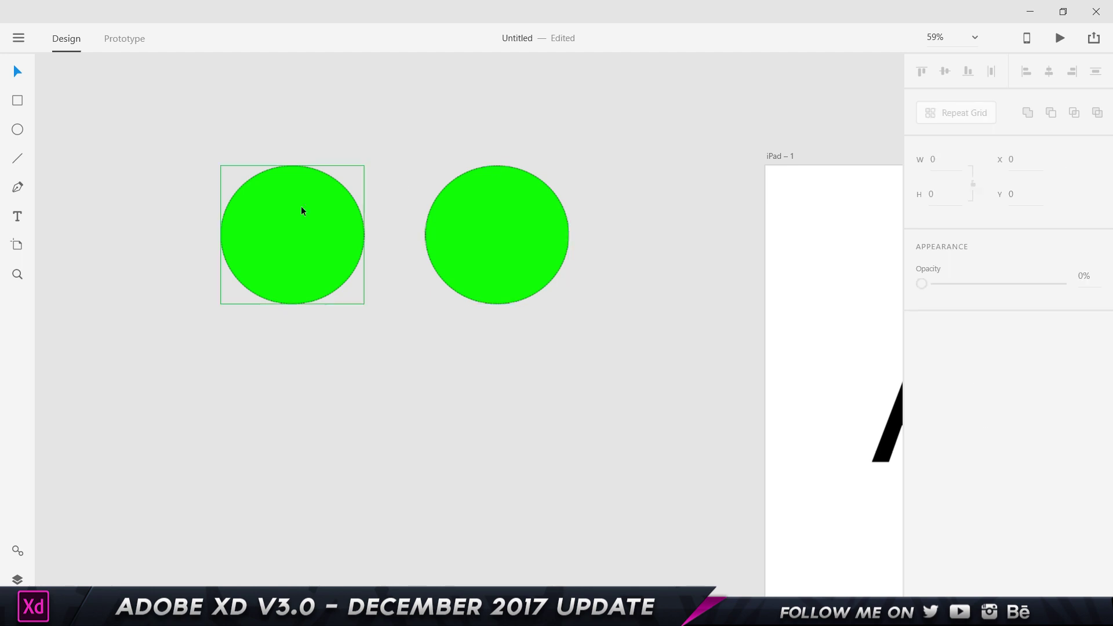
left_click(19, 38)
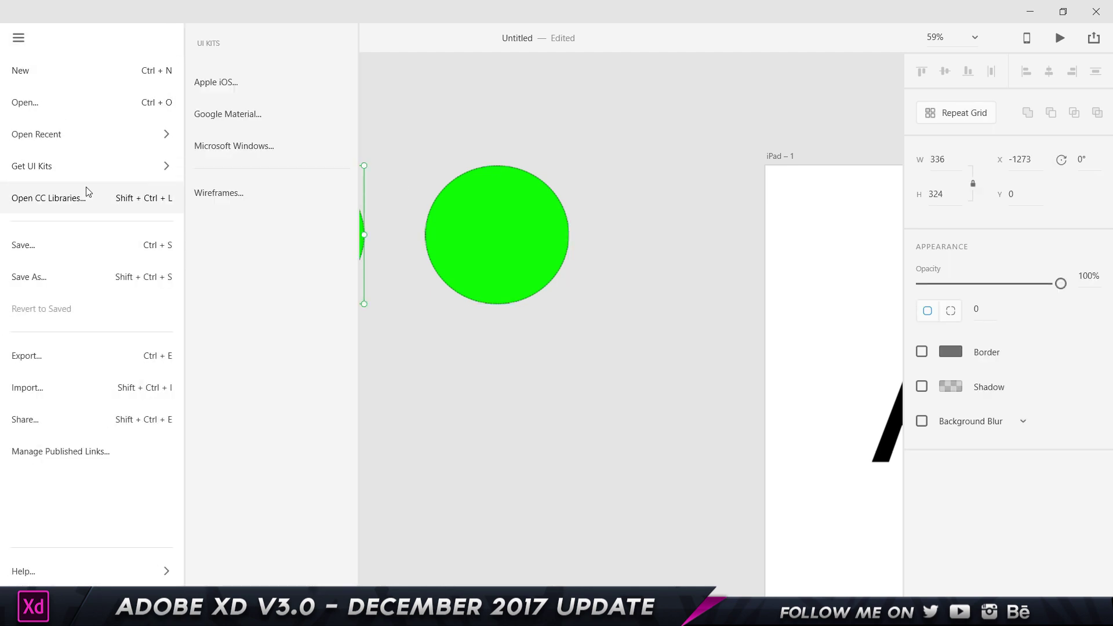
left_click(404, 300)
Step: In Photoshop, change the Ellipse1.psd circle's fill from green to blue via Properties
mouse_move(629, 614)
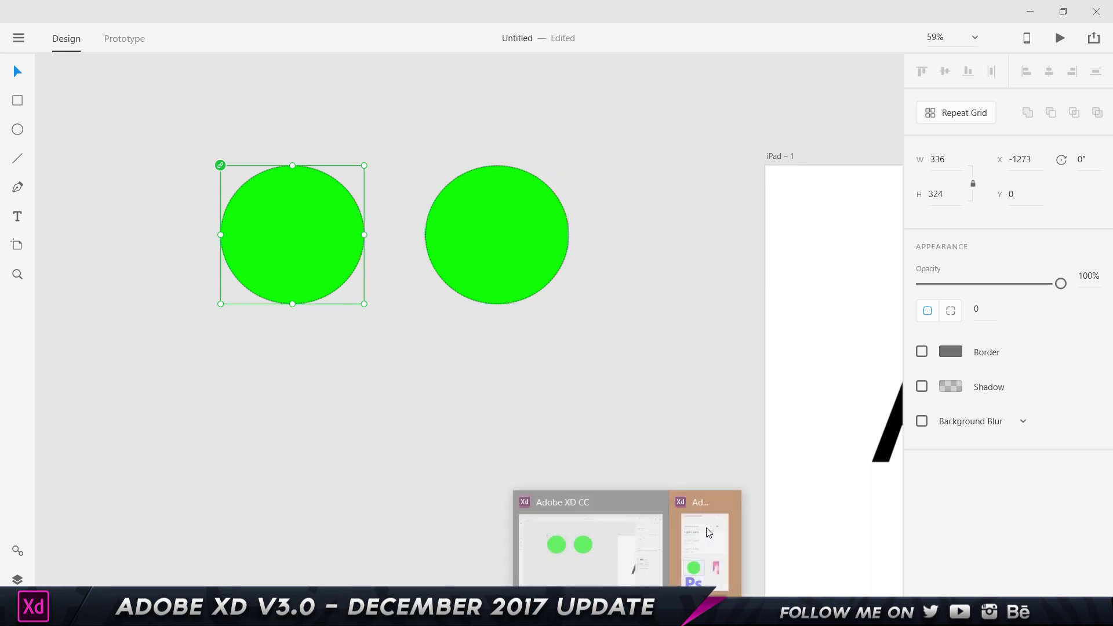
left_click(641, 557)
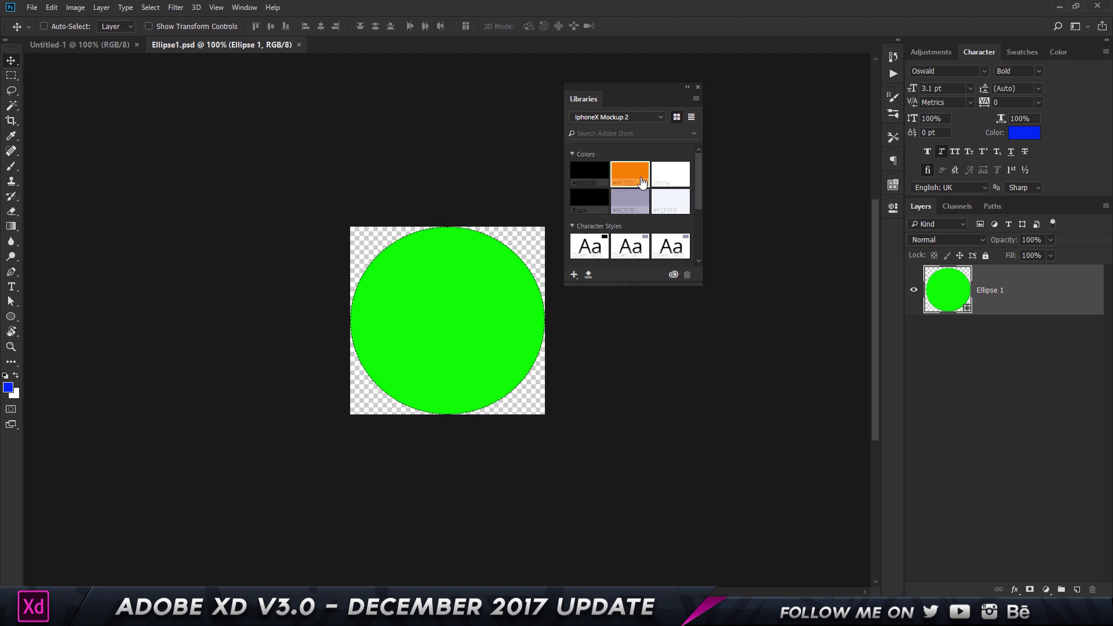
scroll(661, 192, "down", 3)
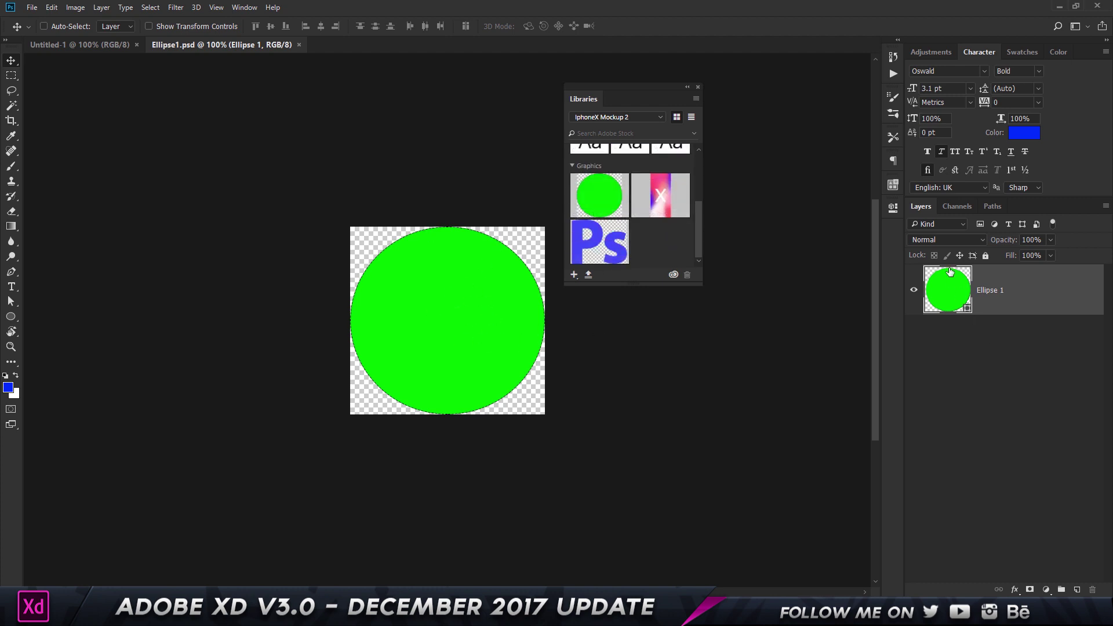
left_click(893, 208)
left_click(745, 297)
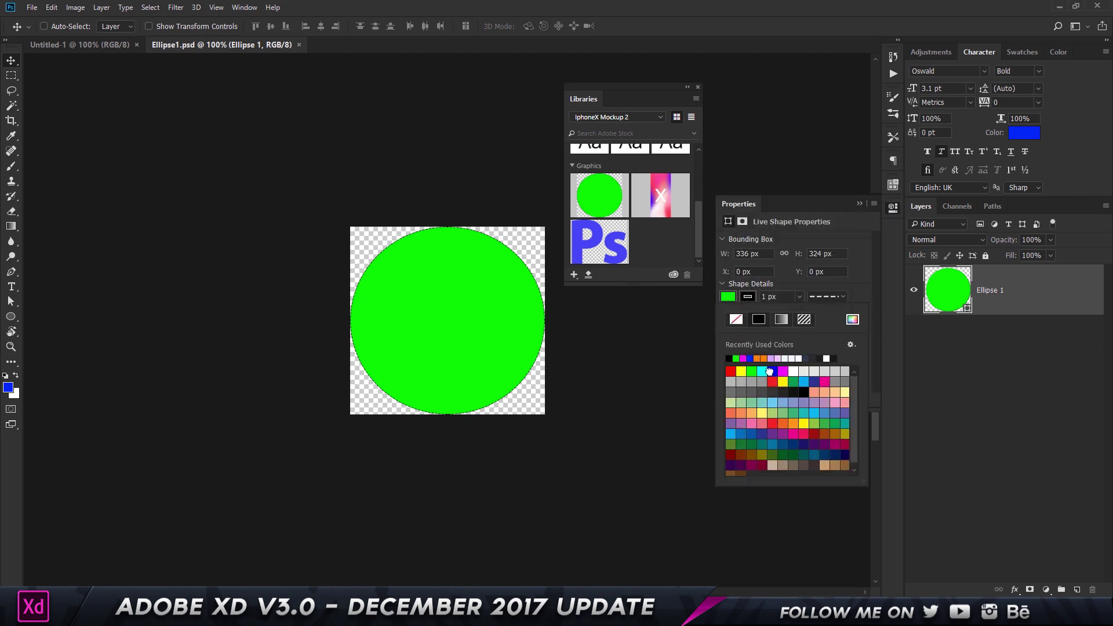
left_click(772, 371)
left_click(678, 415)
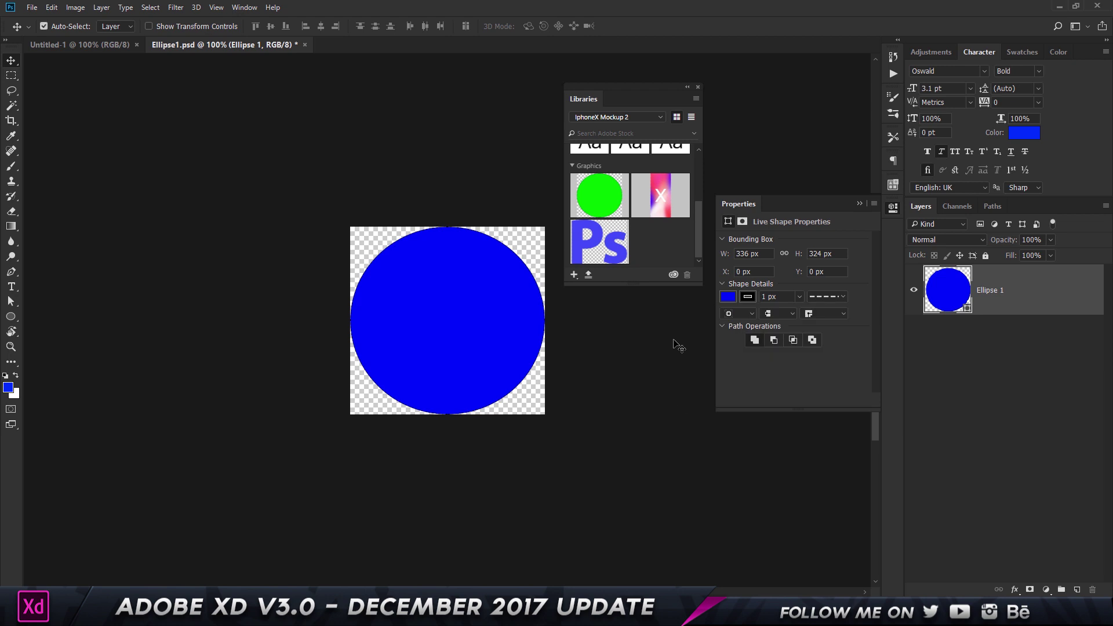
Step: Save Ellipse1.psd with Ctrl+S so the library graphic syncs to blue
key("ctrl+s")
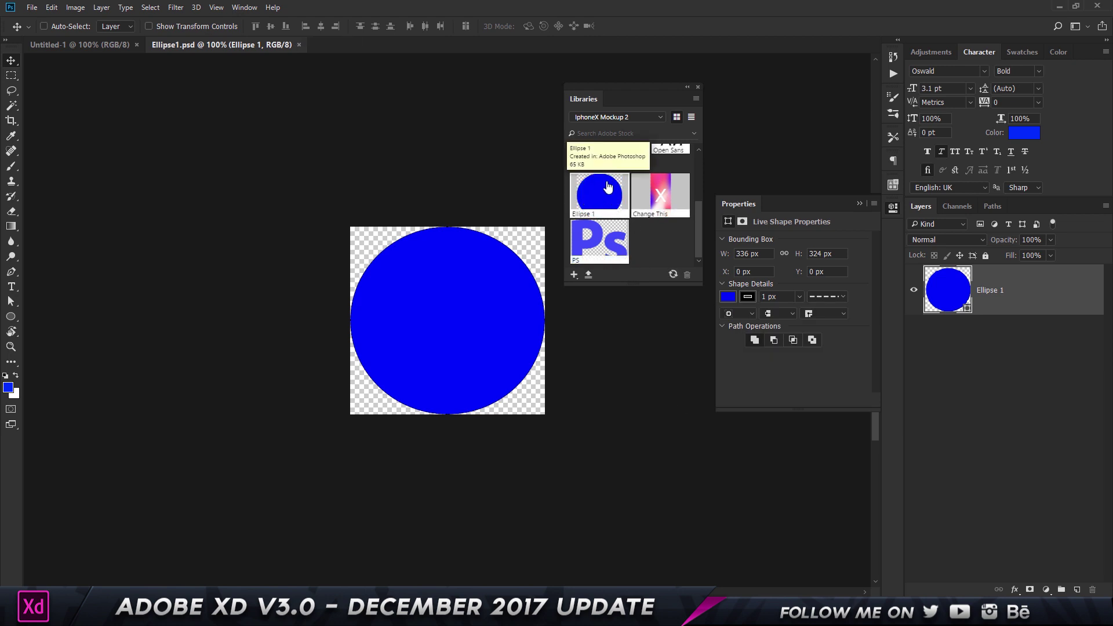
left_click(673, 276)
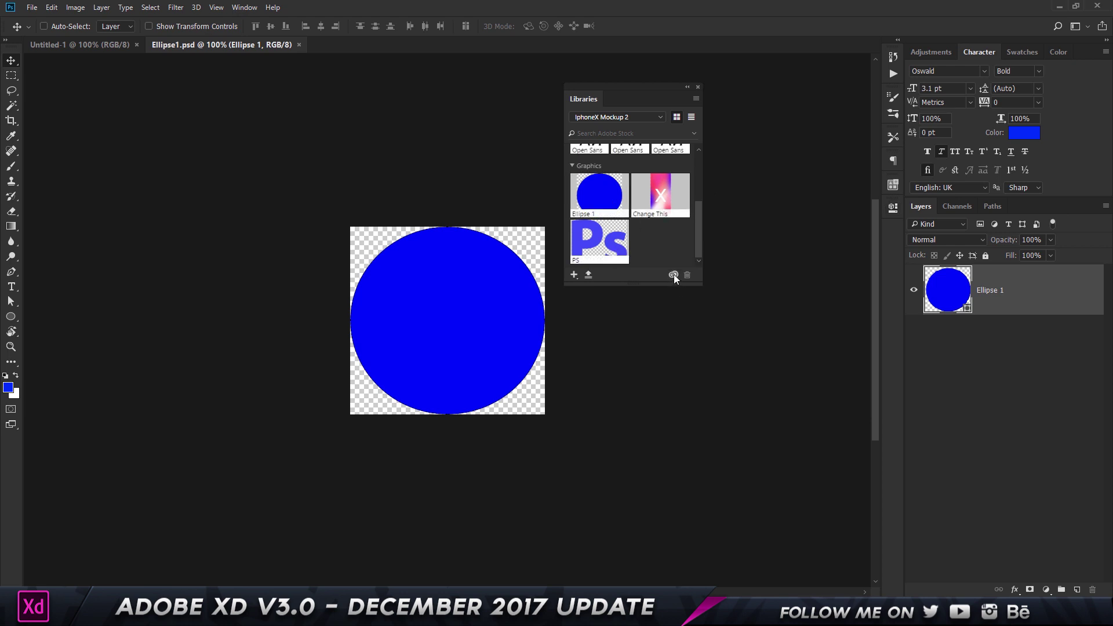
left_click(610, 577)
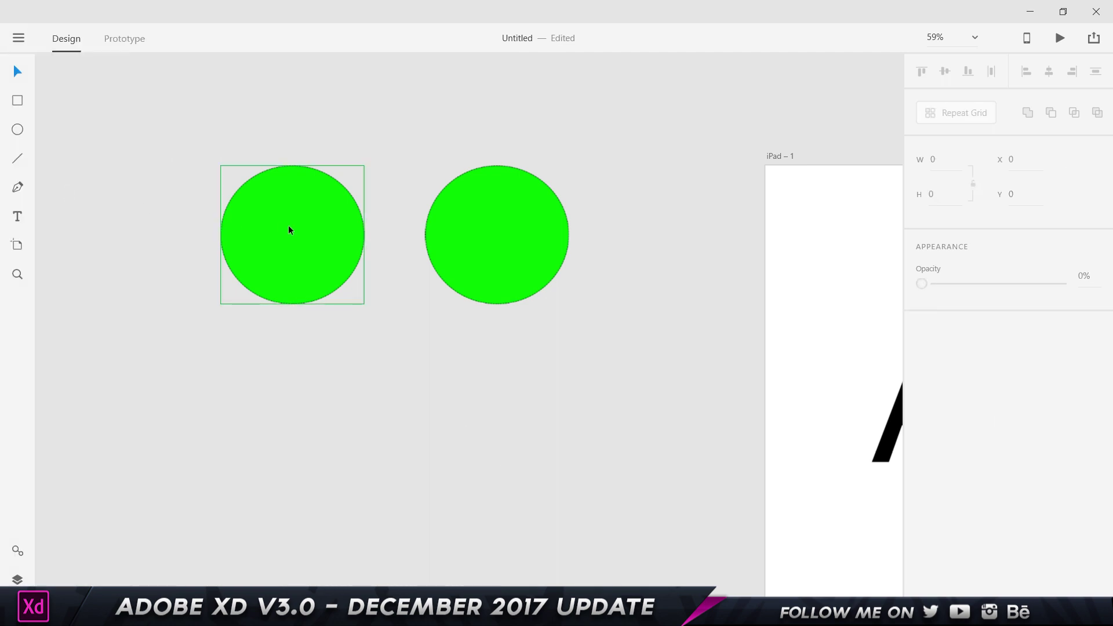
Step: Relink the green copy with Undo Unlink Graphic so it turns blue, then reopen the Libraries window
left_click(685, 538)
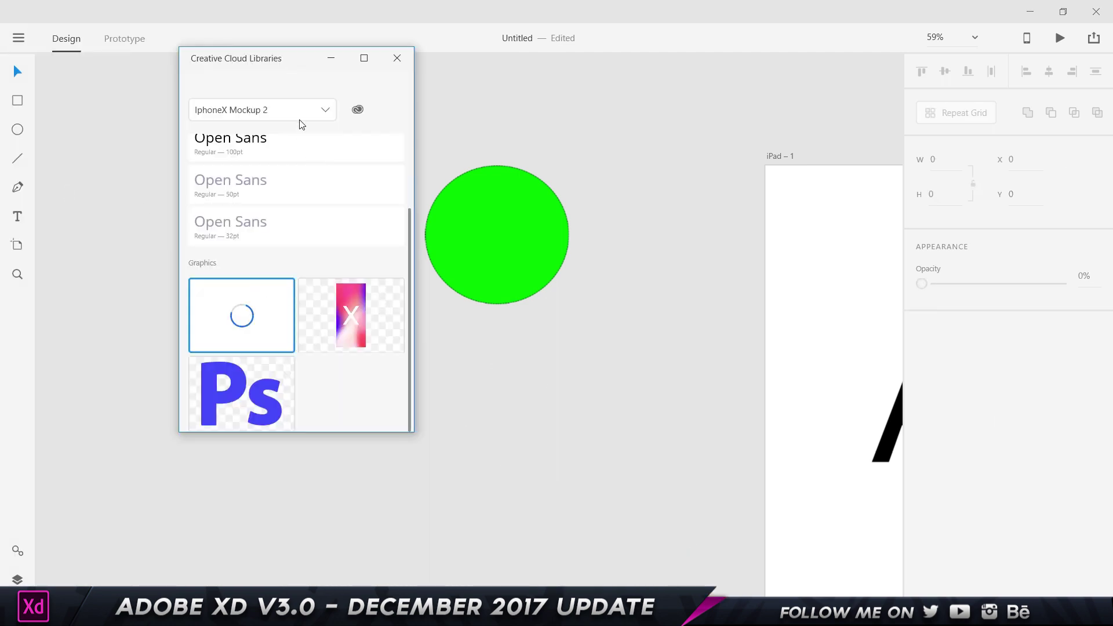
left_click_drag(264, 62, 672, 83)
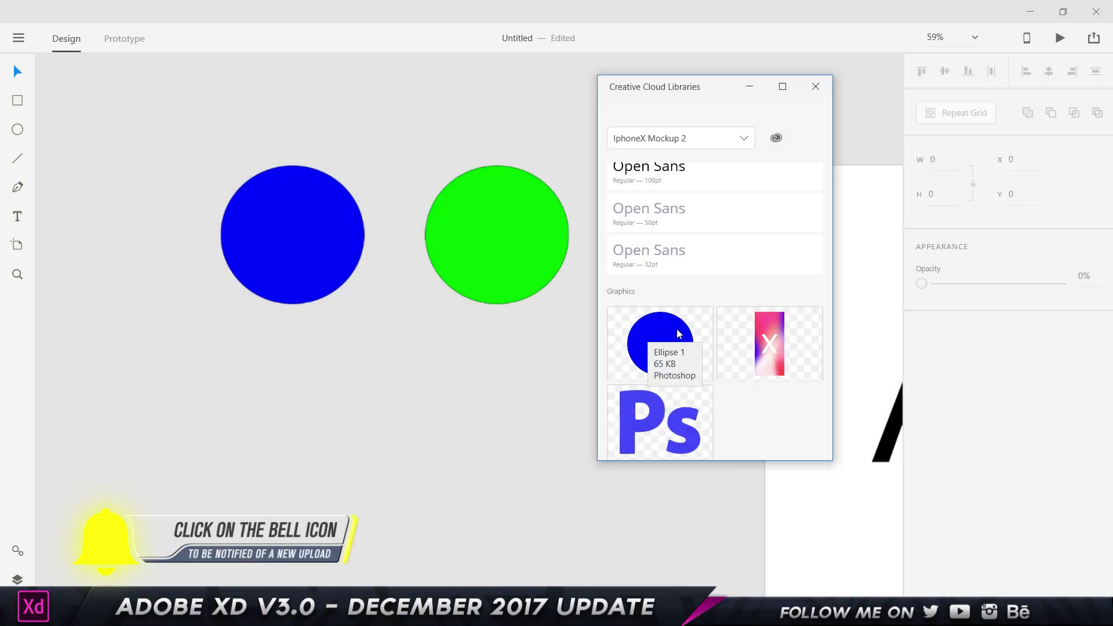
left_click(302, 220)
left_click(539, 242)
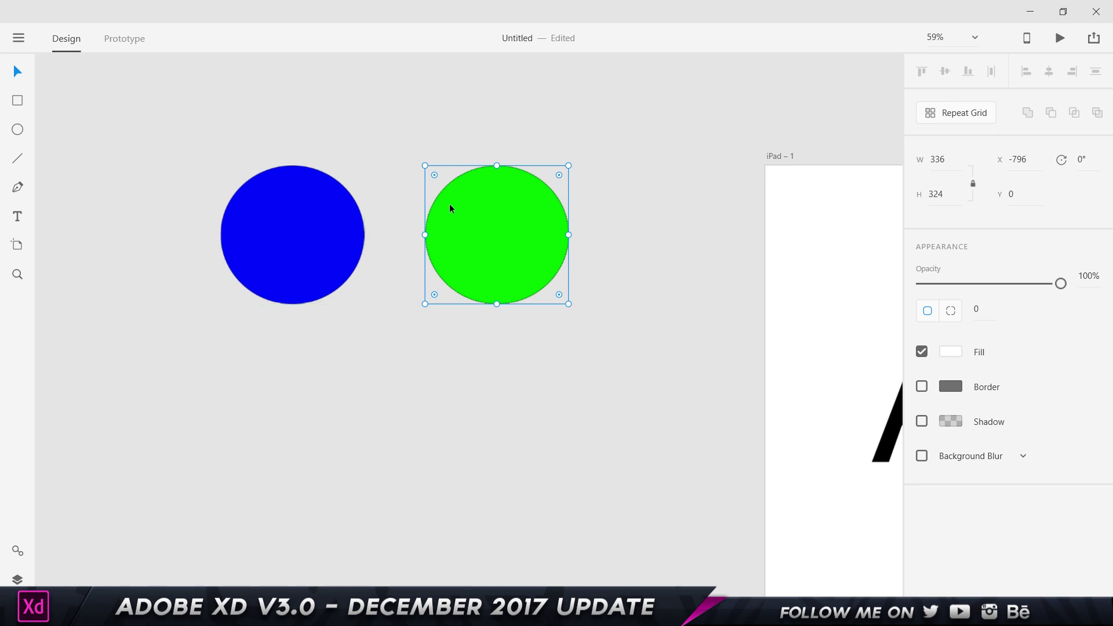
right_click(464, 208)
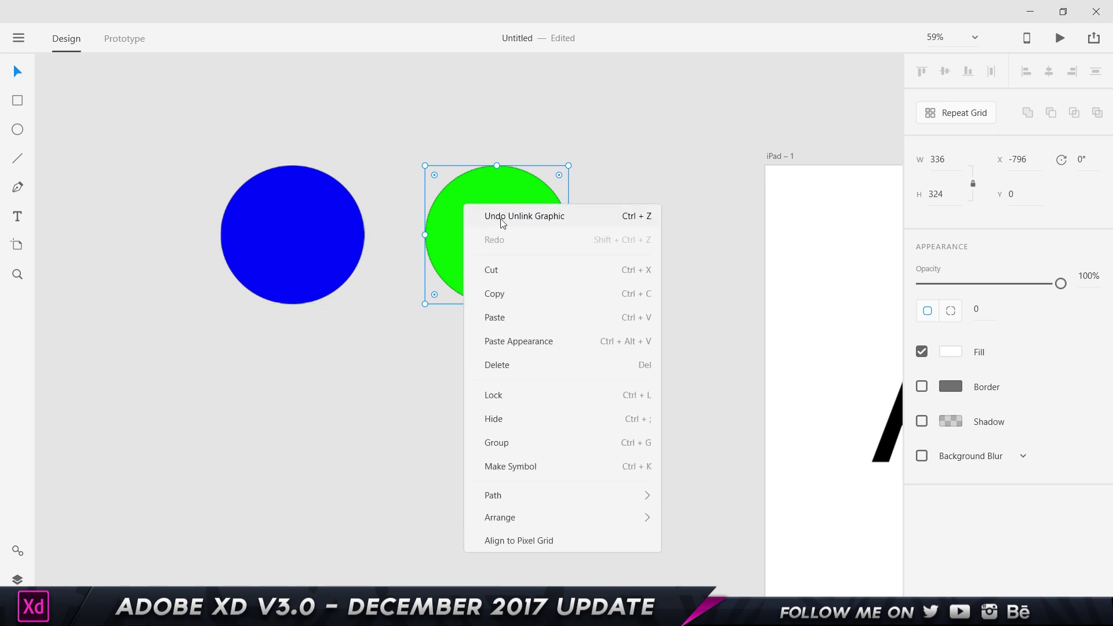
left_click(503, 221)
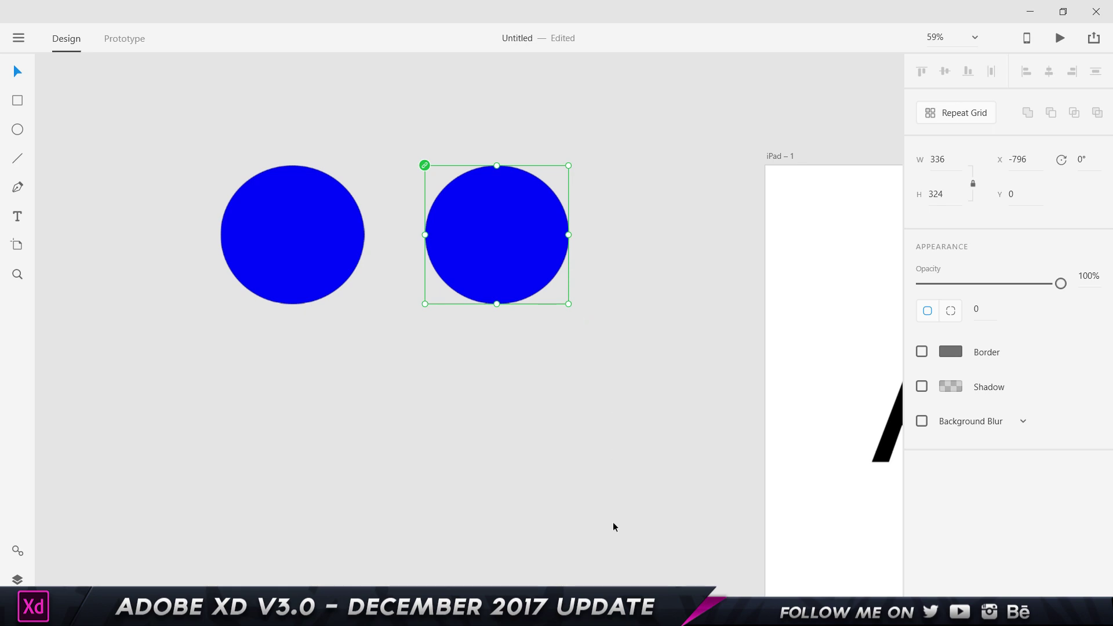
key("ctrl+shift+l")
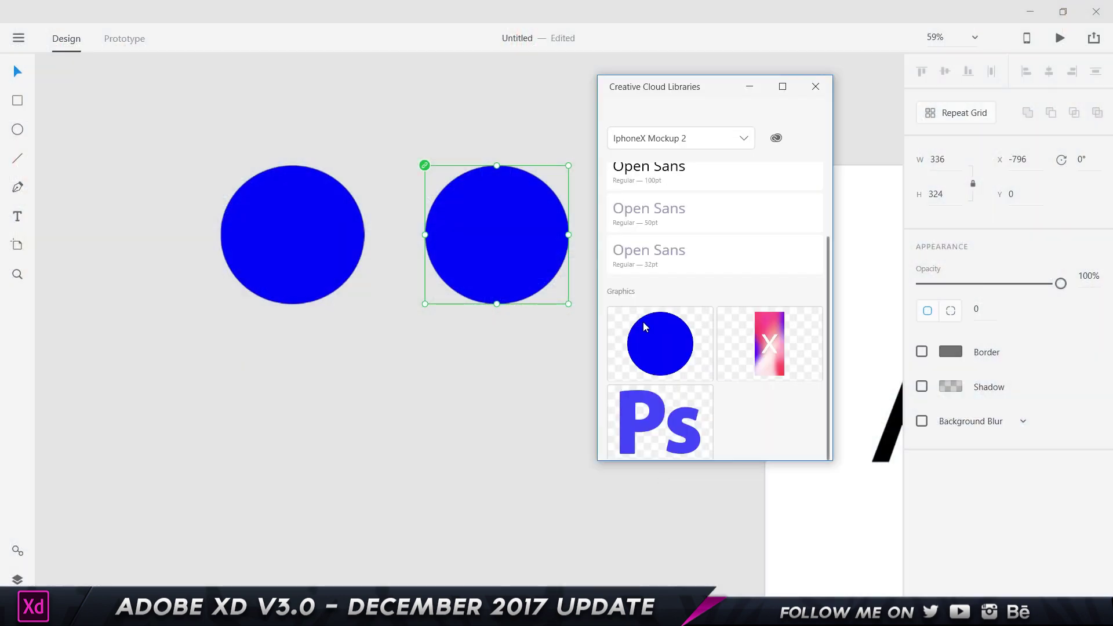
mouse_move(645, 327)
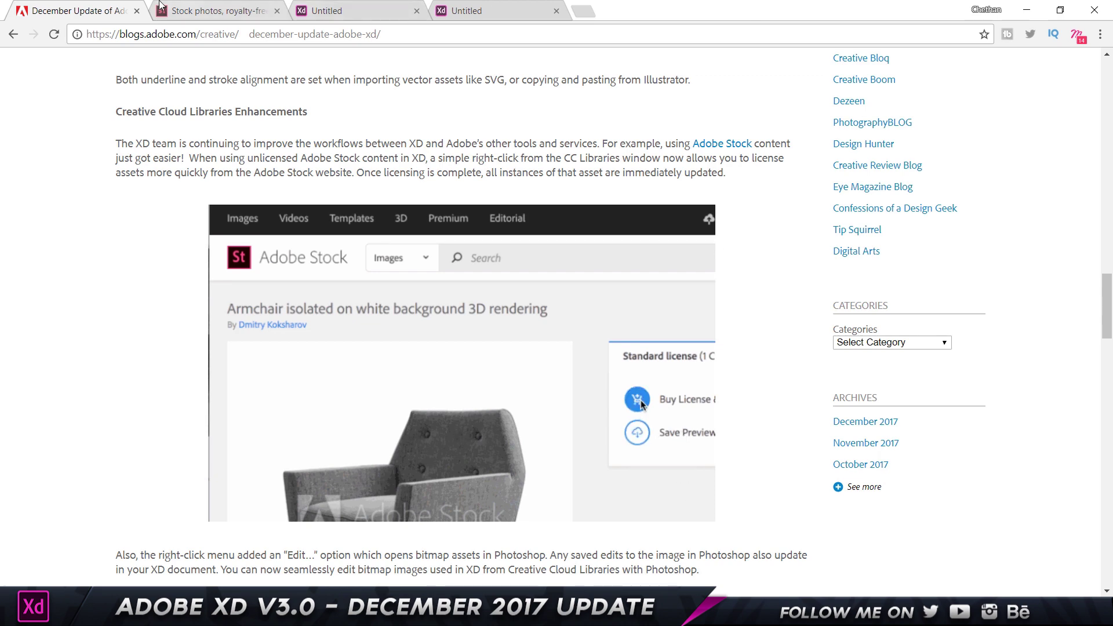
Step: View Adobe Stock's Online Licenses notice, then return to the blog post's Libraries Enhancements section
left_click(161, 8)
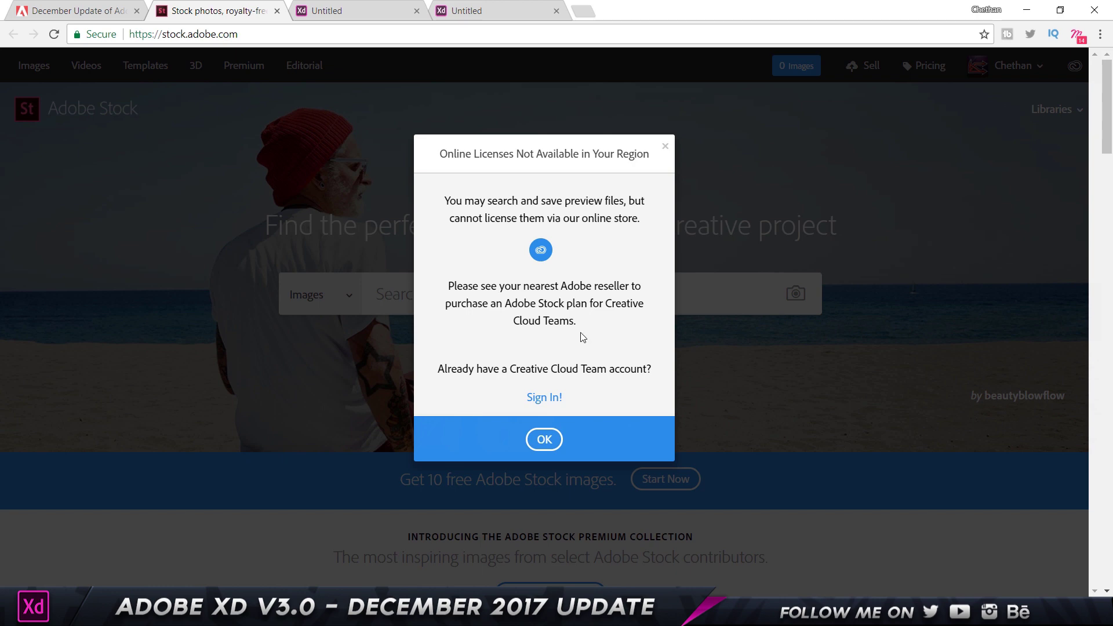
key("ctrl+shift+Tab")
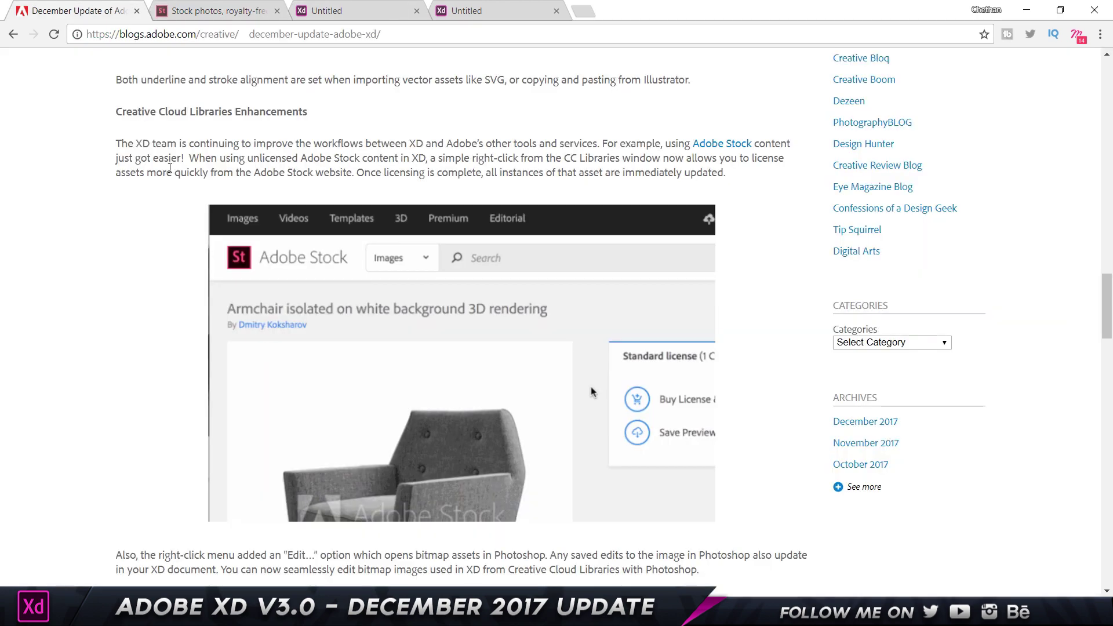
left_click_drag(134, 143, 631, 143)
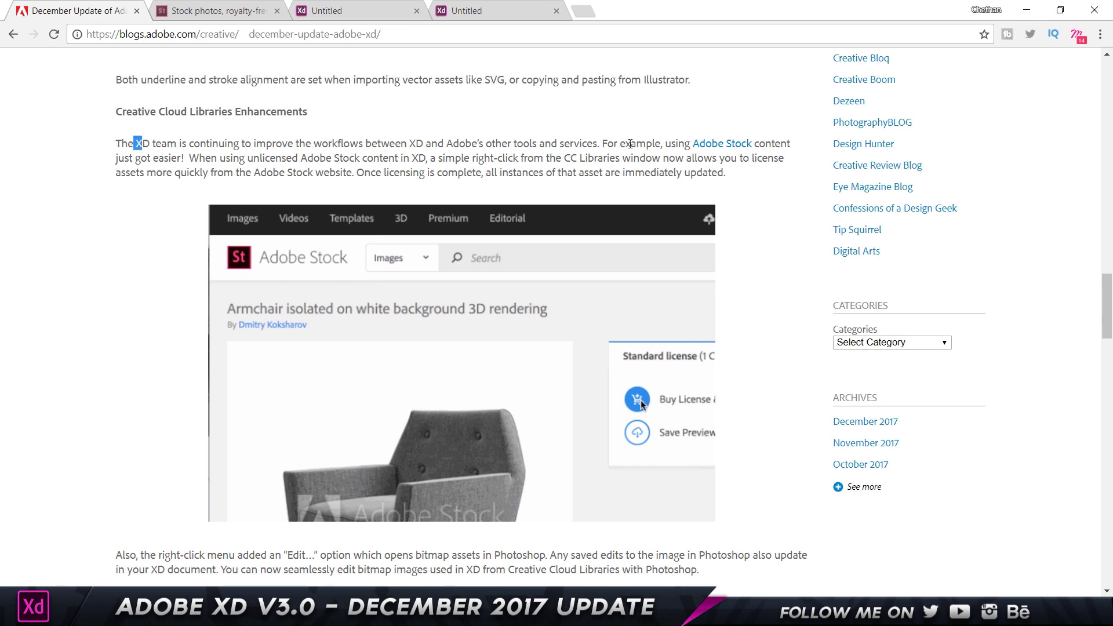
left_click(627, 141)
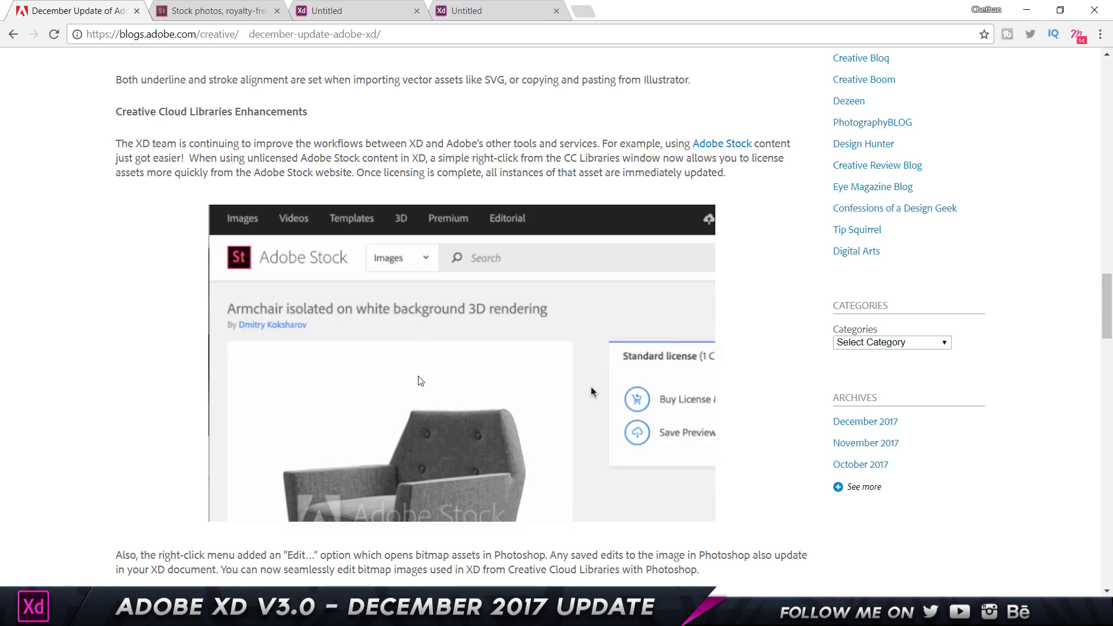
scroll(421, 381, "down", 2)
scroll(420, 381, "up", 2)
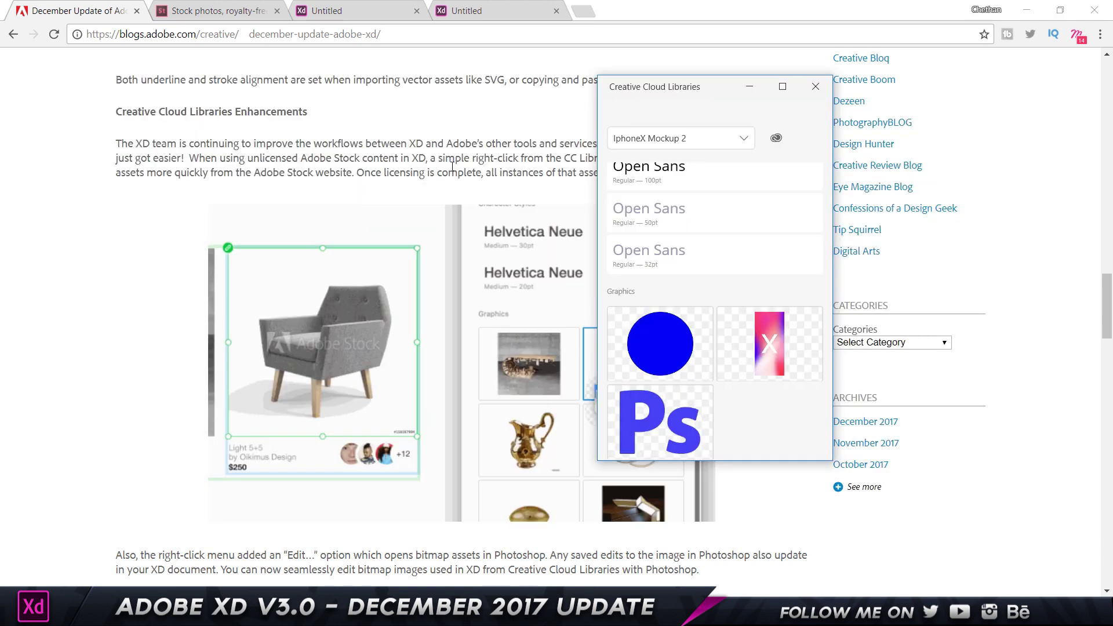
right_click(645, 332)
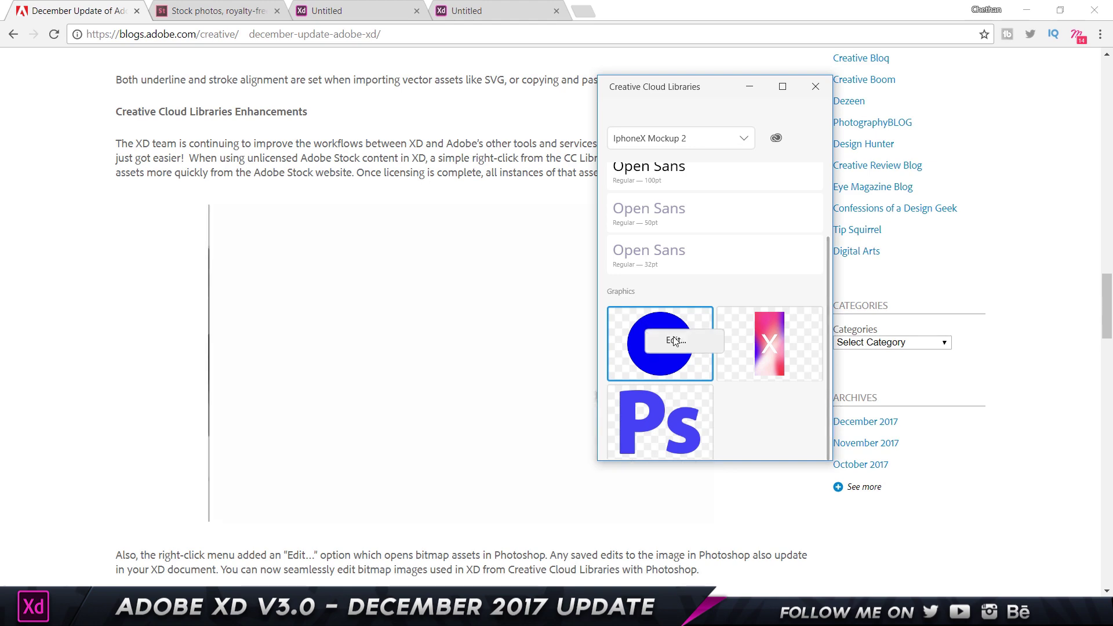
left_click(540, 103)
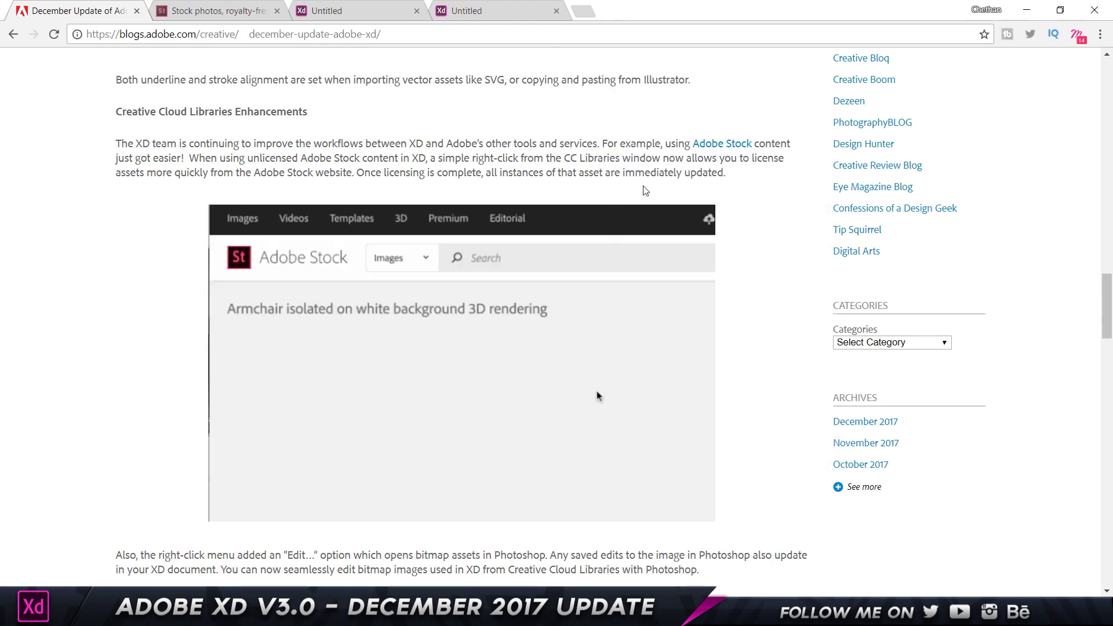